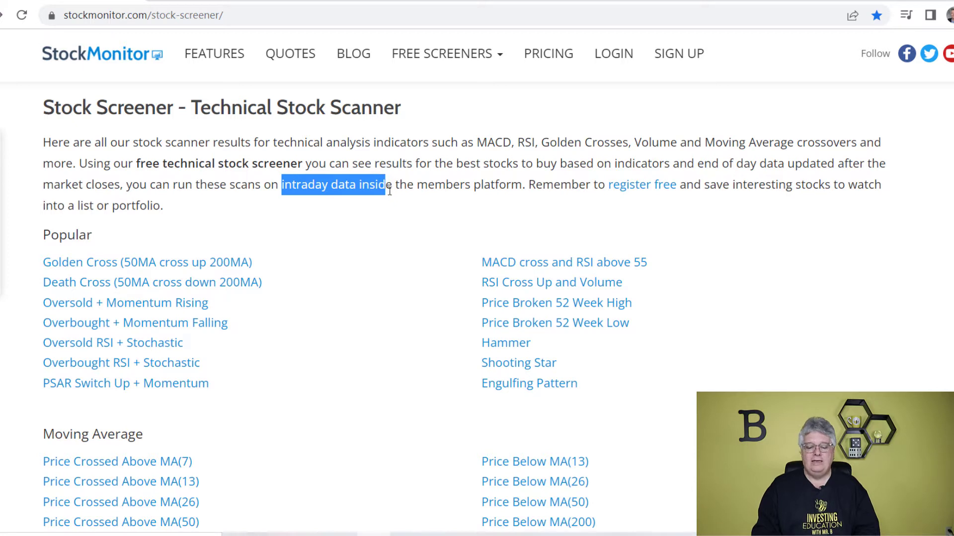
Check the membership pricing page and return to the stock screener overview
click(480, 174)
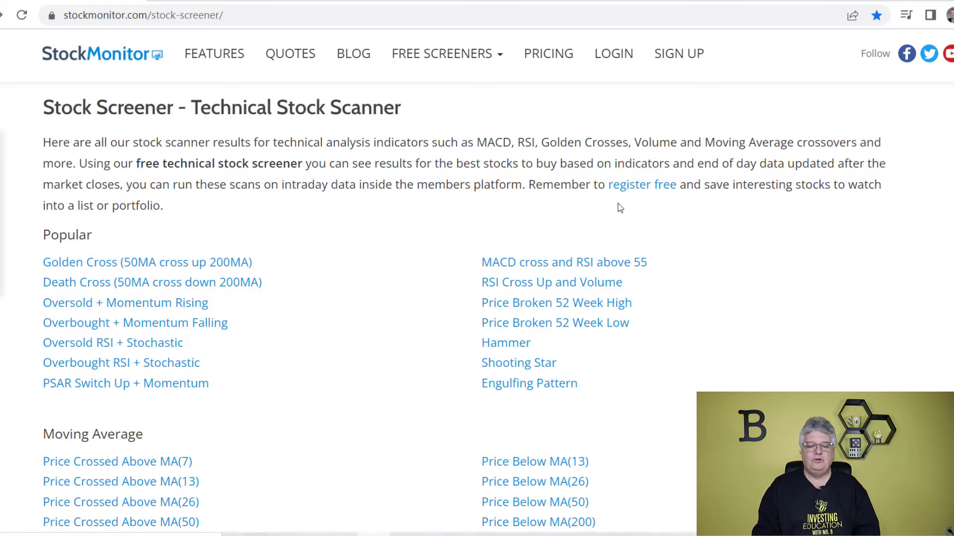
click(554, 52)
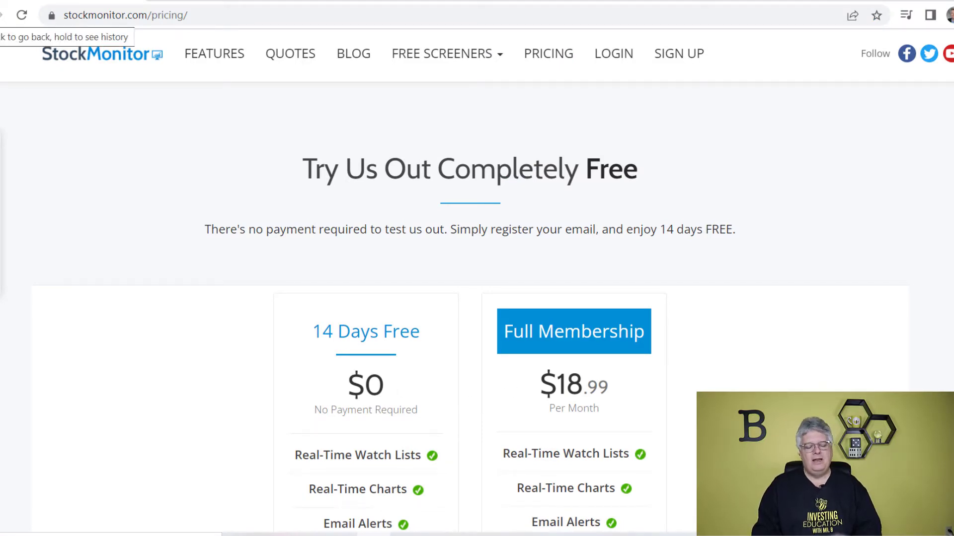
click(2, 15)
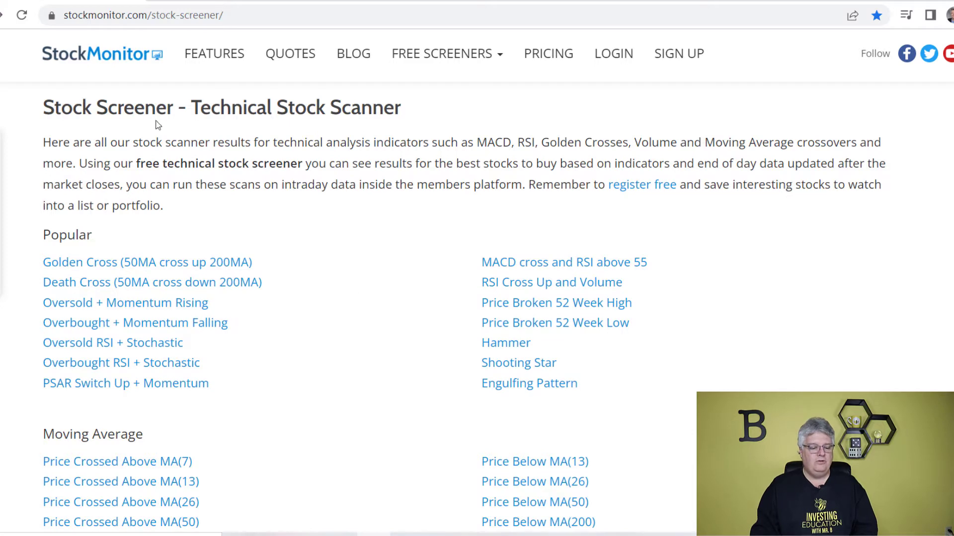
drag(210, 107, 362, 106)
click(128, 237)
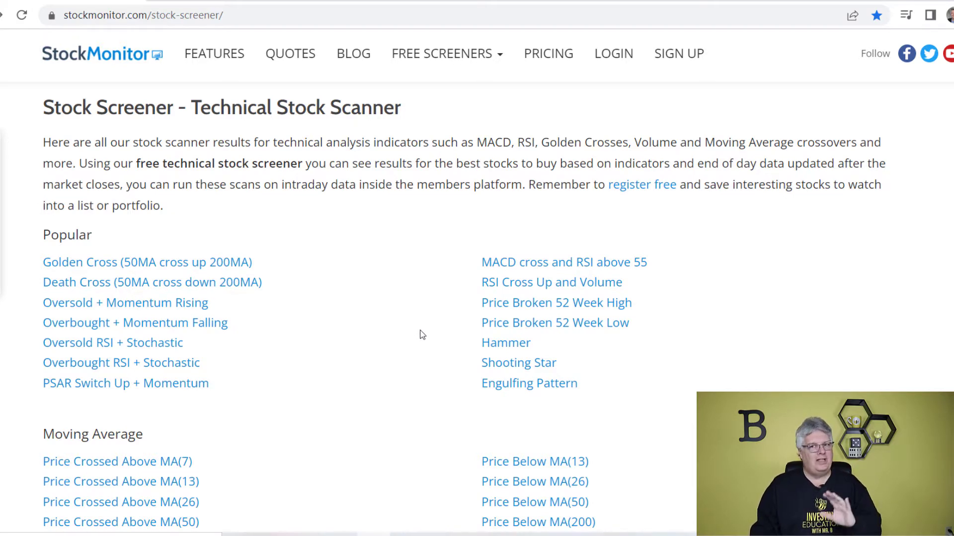
drag(199, 98, 272, 107)
click(338, 272)
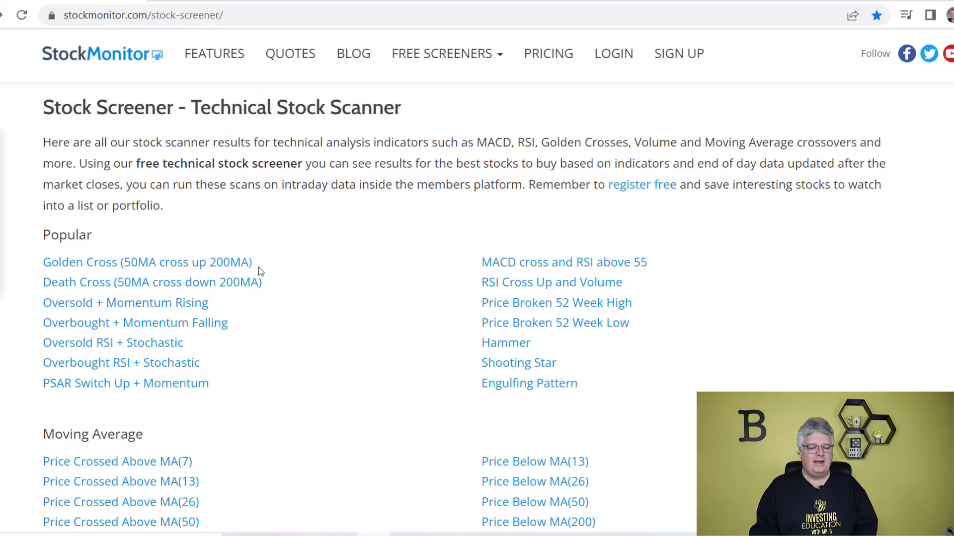
Look through the available screener categories, from Popular and Moving Average down to Chart Patterns, and return to the Popular list
scroll(165, 353, down, 1)
scroll(165, 352, down, 3)
scroll(293, 309, down, 1)
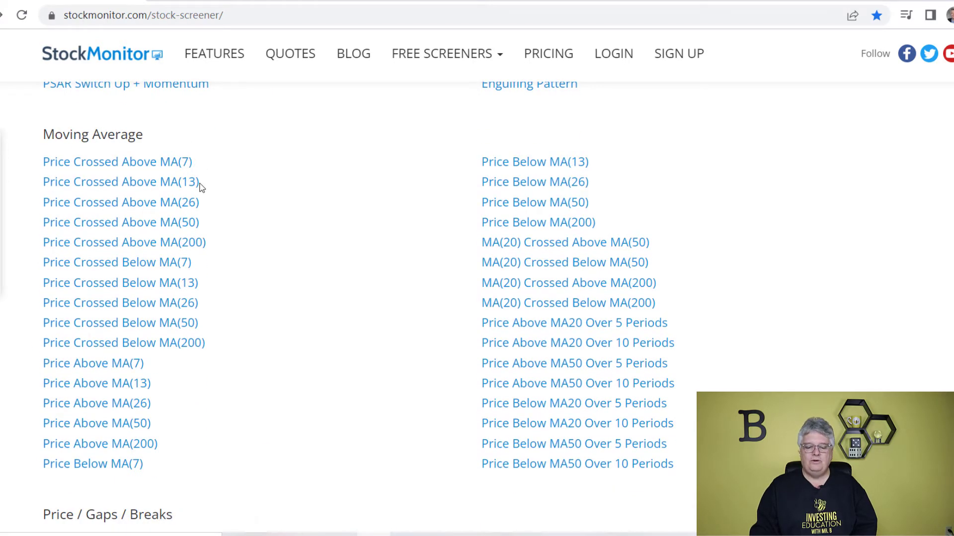
scroll(302, 270, down, 3)
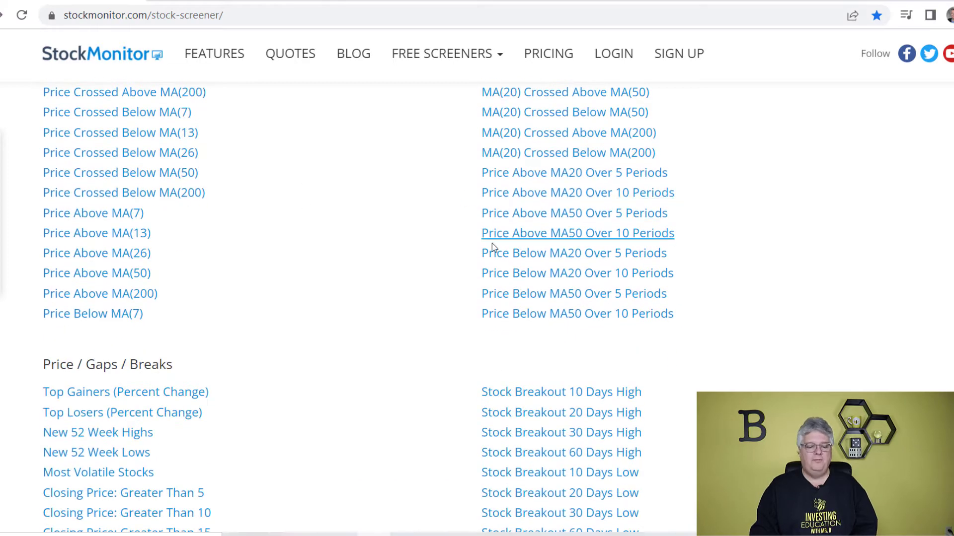
scroll(335, 297, down, 7)
scroll(318, 293, up, 2)
scroll(299, 288, down, 3)
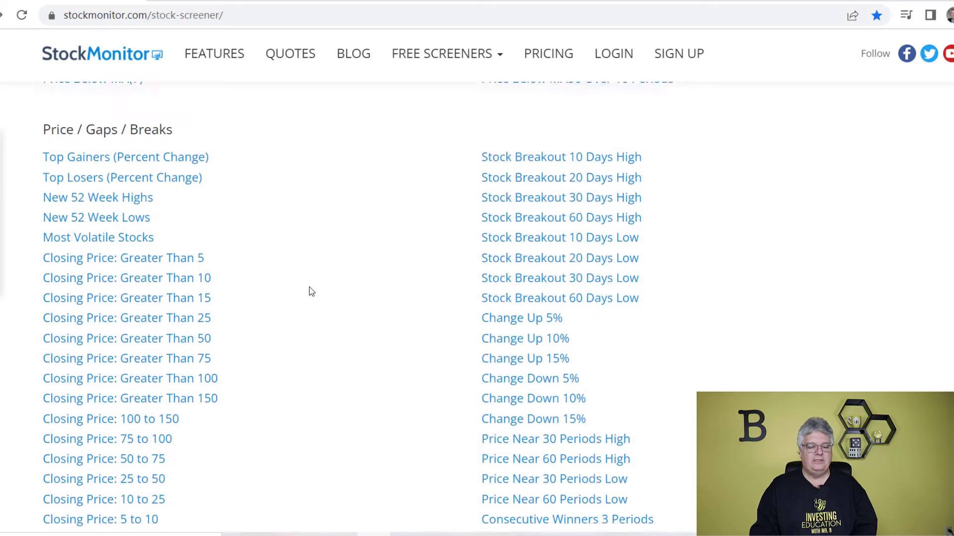
scroll(305, 323, down, 6)
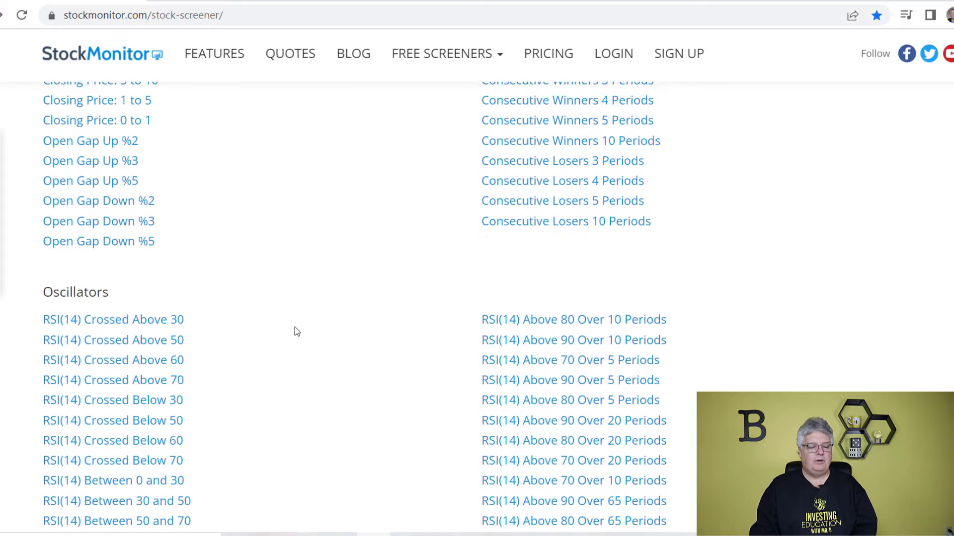
scroll(296, 330, up, 2)
scroll(294, 325, down, 4)
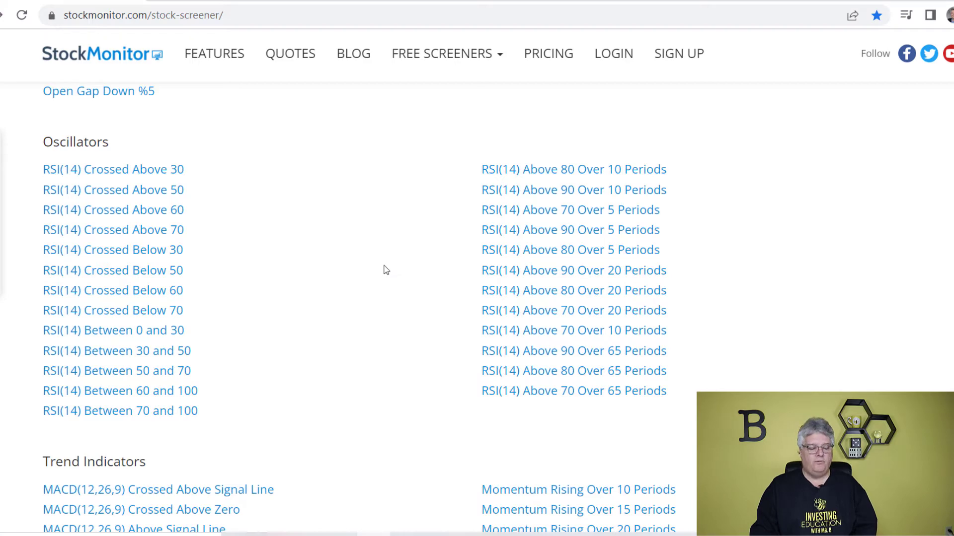
scroll(337, 347, down, 5)
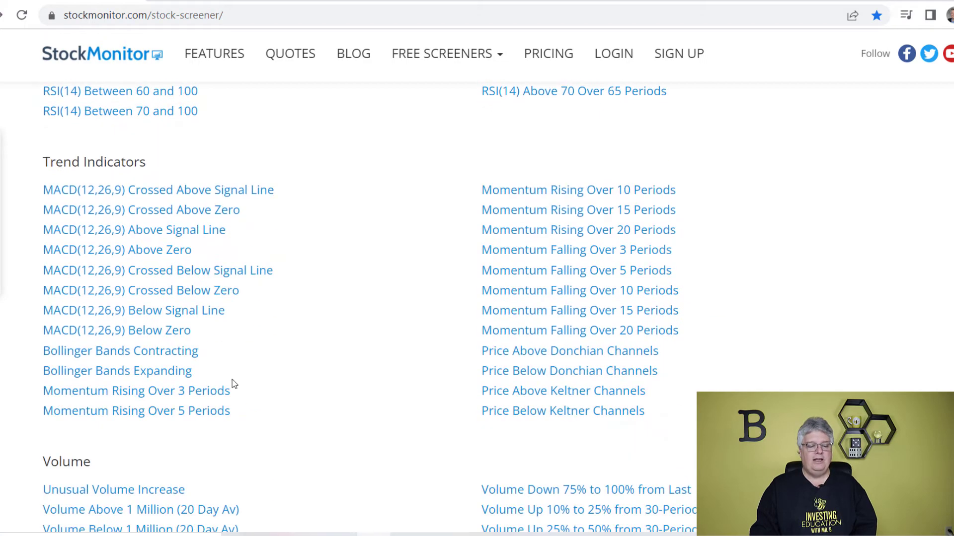
scroll(288, 394, down, 2)
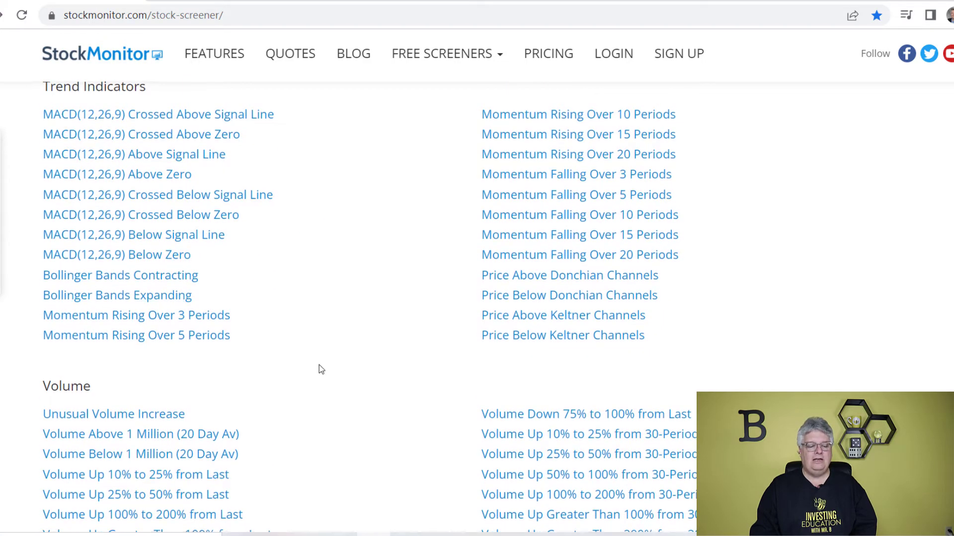
scroll(319, 370, down, 6)
scroll(319, 375, down, 4)
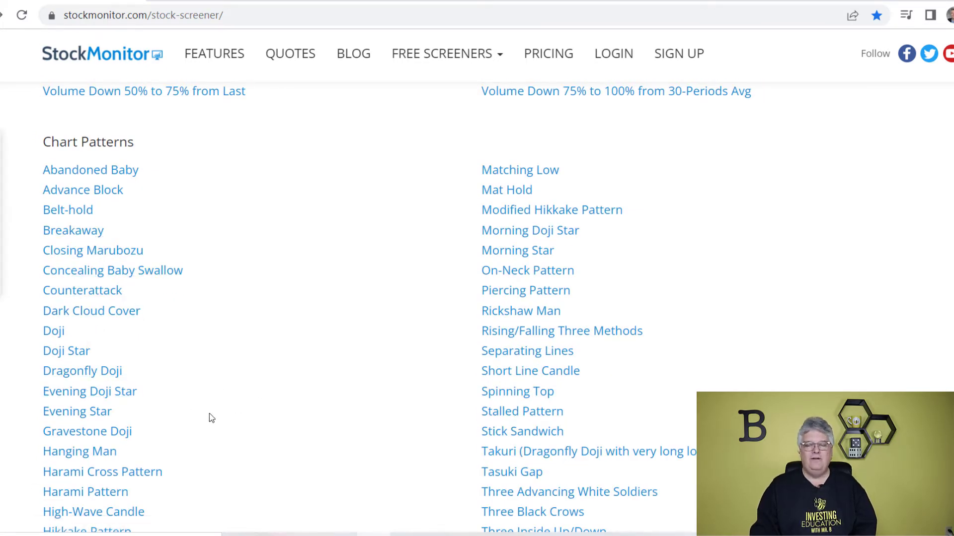
scroll(343, 381, up, 10)
scroll(342, 384, up, 15)
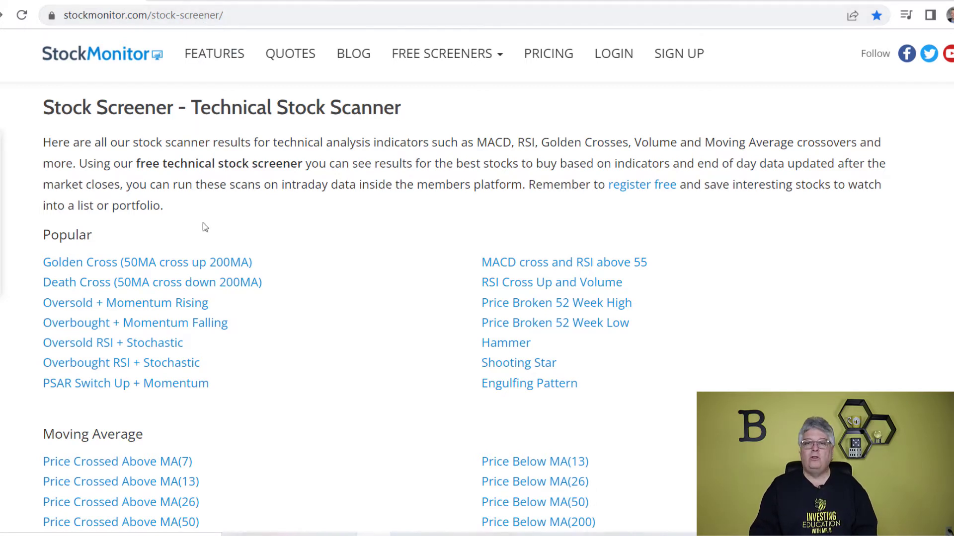
Open the Golden Cross (50MA cross up 200MA) screener and review the full list of matching stocks
click(125, 268)
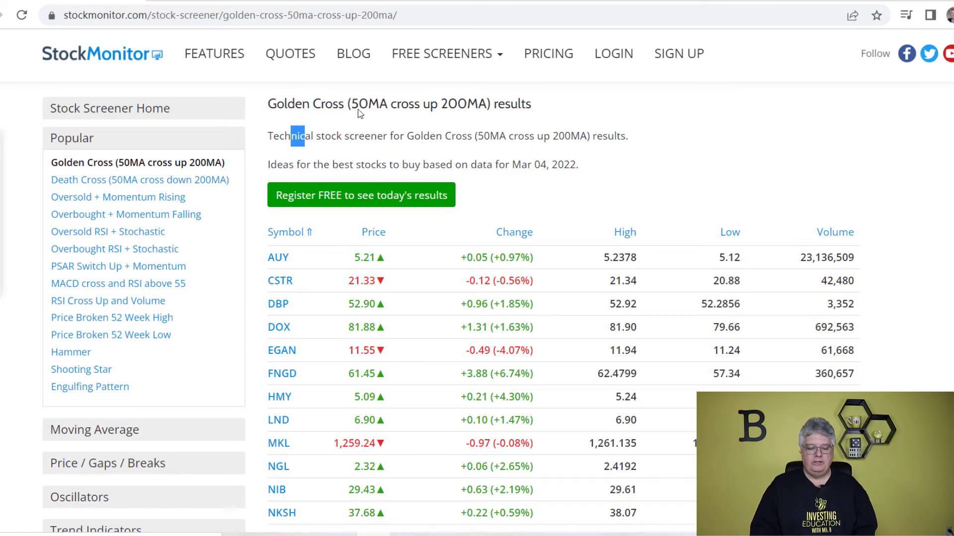
drag(292, 135, 459, 201)
click(692, 160)
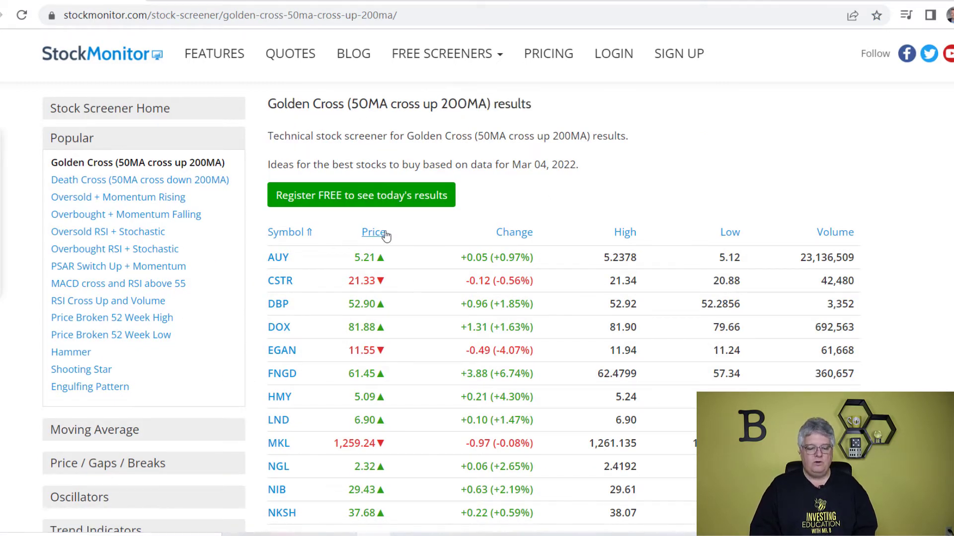
scroll(366, 236, down, 5)
scroll(323, 297, up, 5)
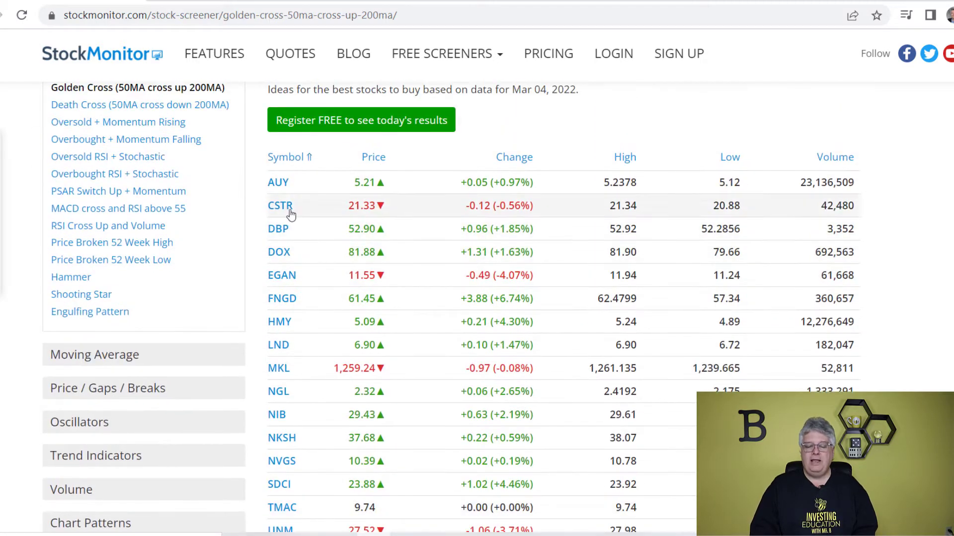
scroll(451, 223, up, 2)
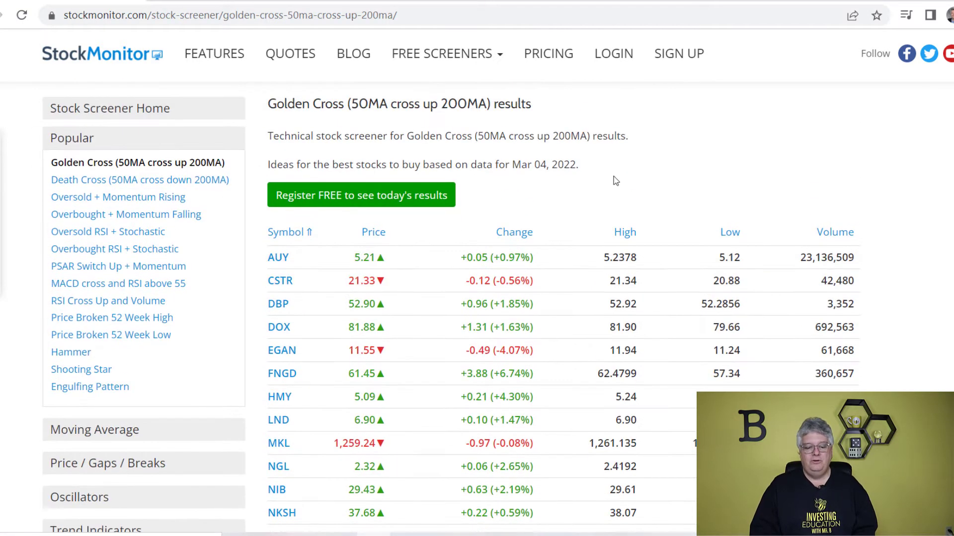
drag(366, 106, 481, 96)
click(655, 161)
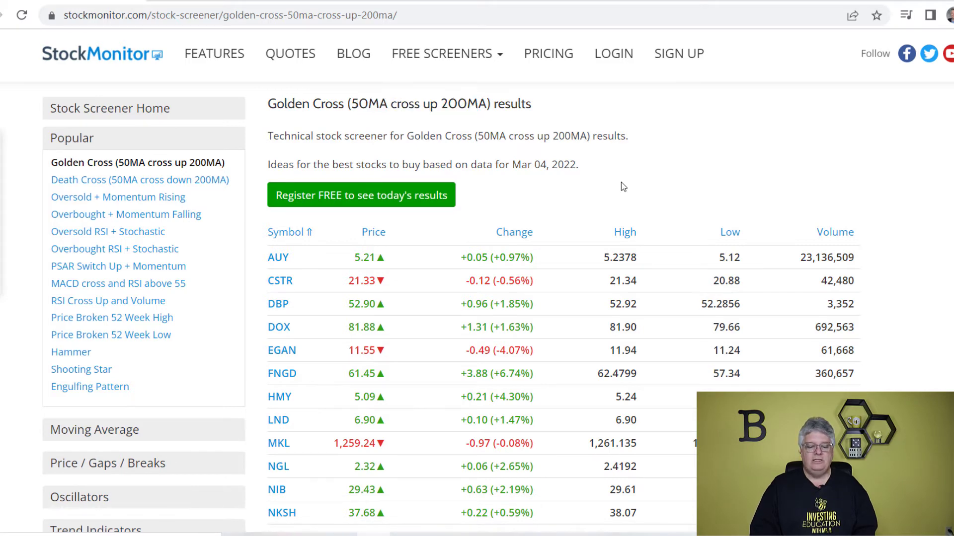
scroll(308, 233, down, 3)
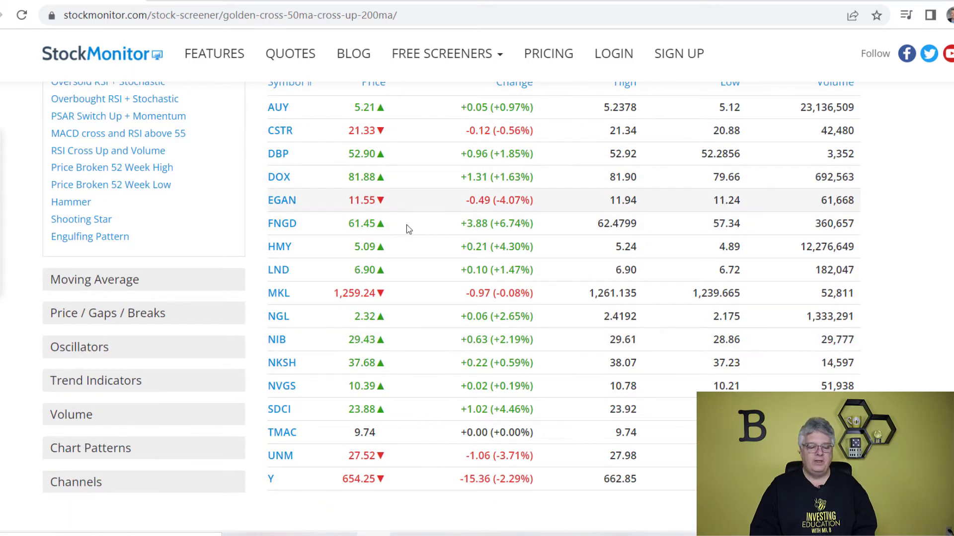
scroll(392, 229, up, 3)
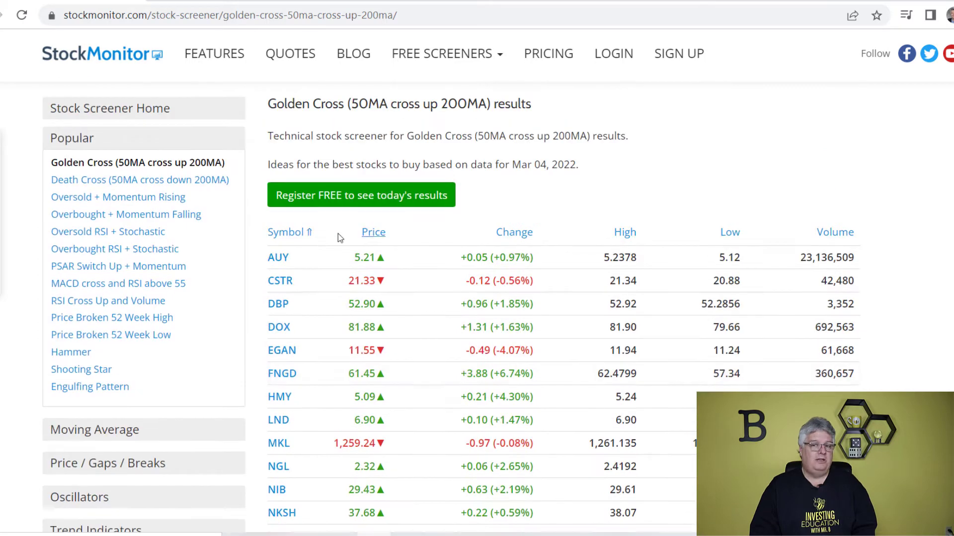
Open the AUY stock quote from the results and add two Moving average indicators to its chart
click(281, 259)
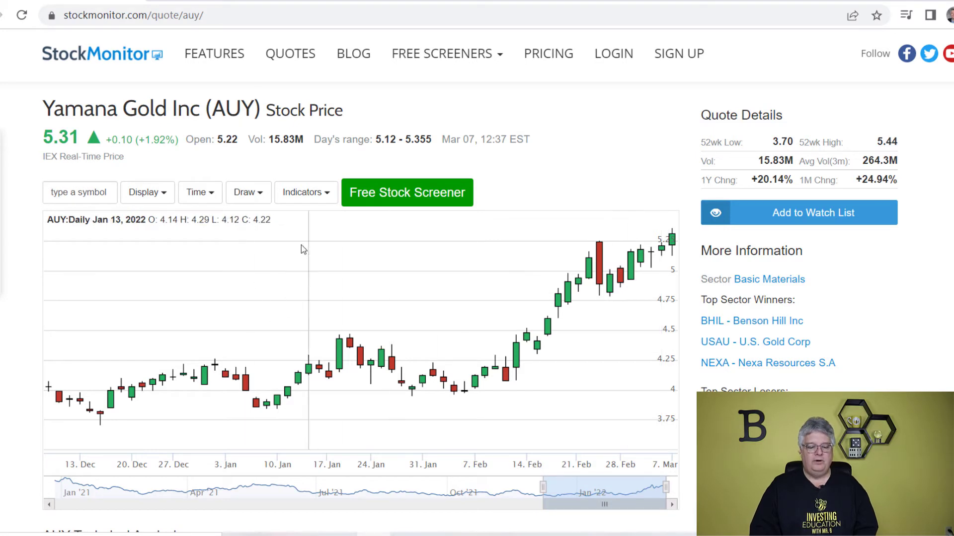
click(317, 197)
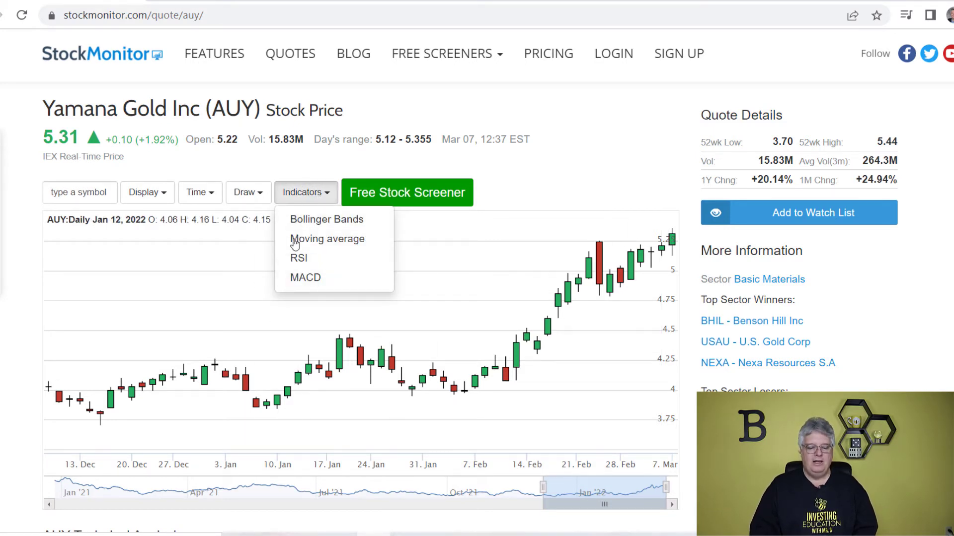
click(315, 248)
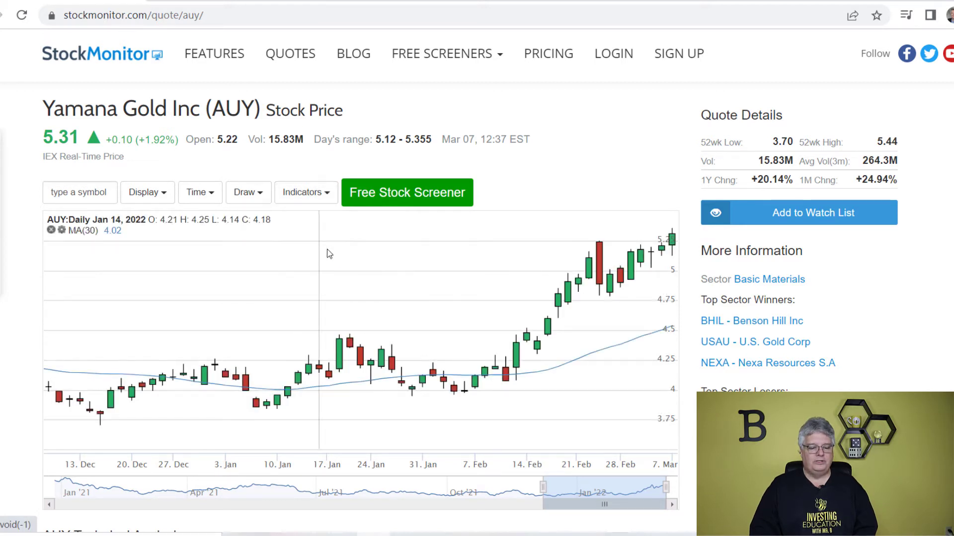
click(308, 193)
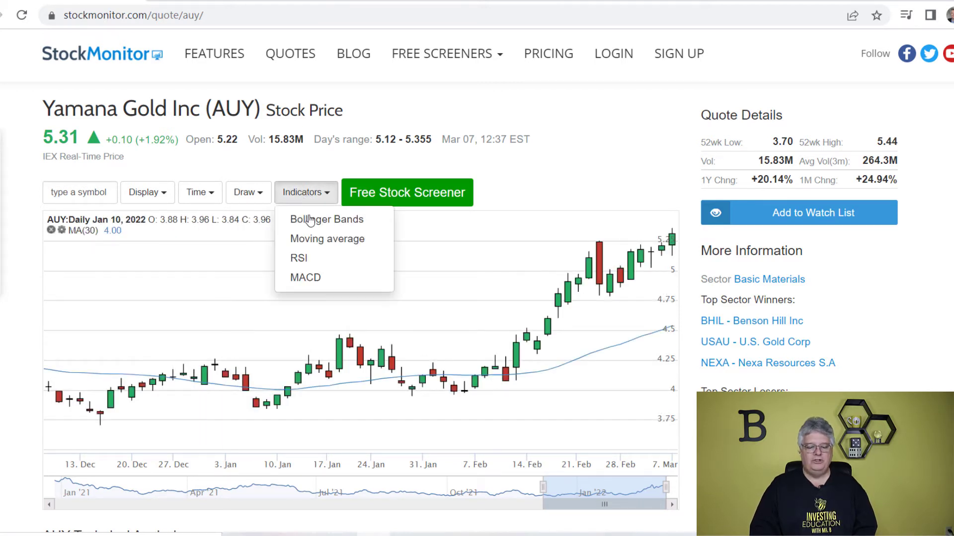
click(316, 242)
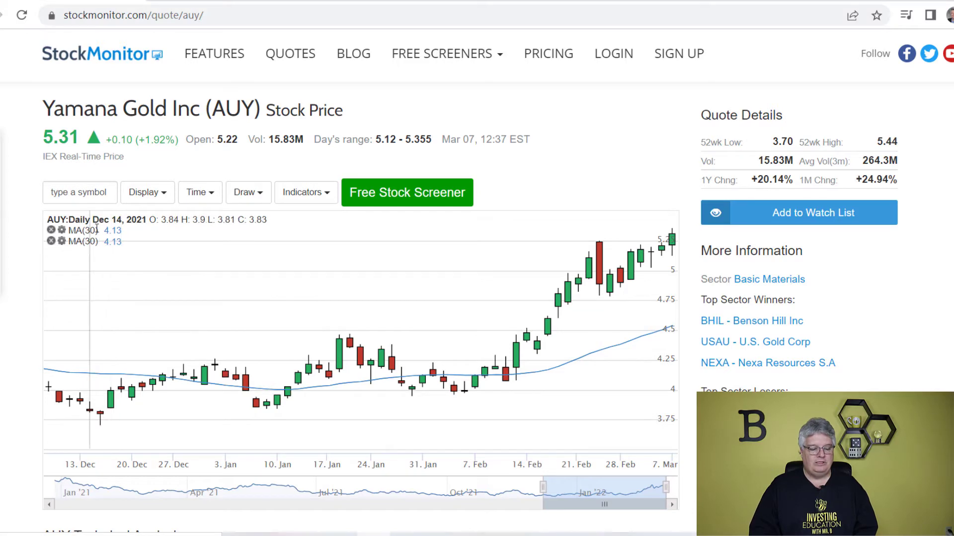
Set one of the two moving averages to 50 periods, keep its blue line colour, and apply the settings
click(62, 241)
click(500, 168)
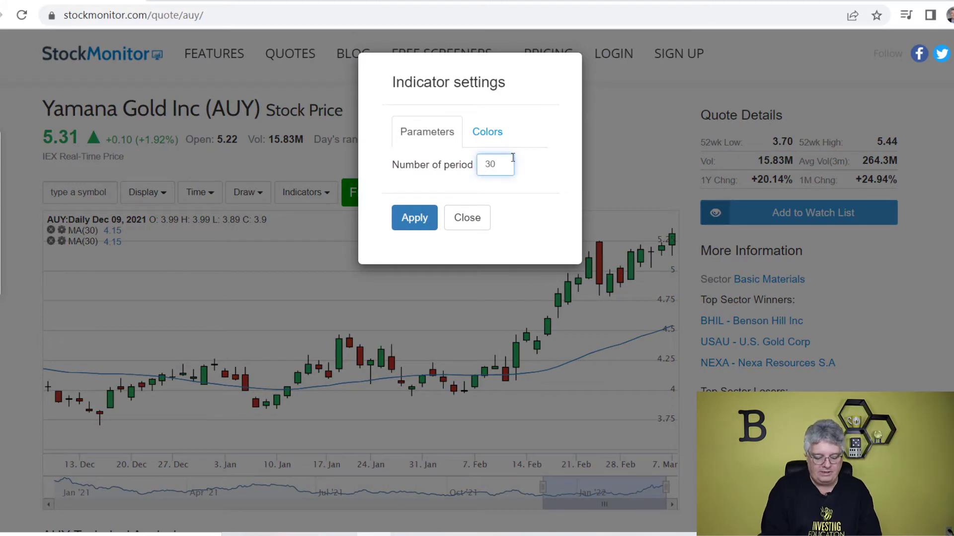
text(50)
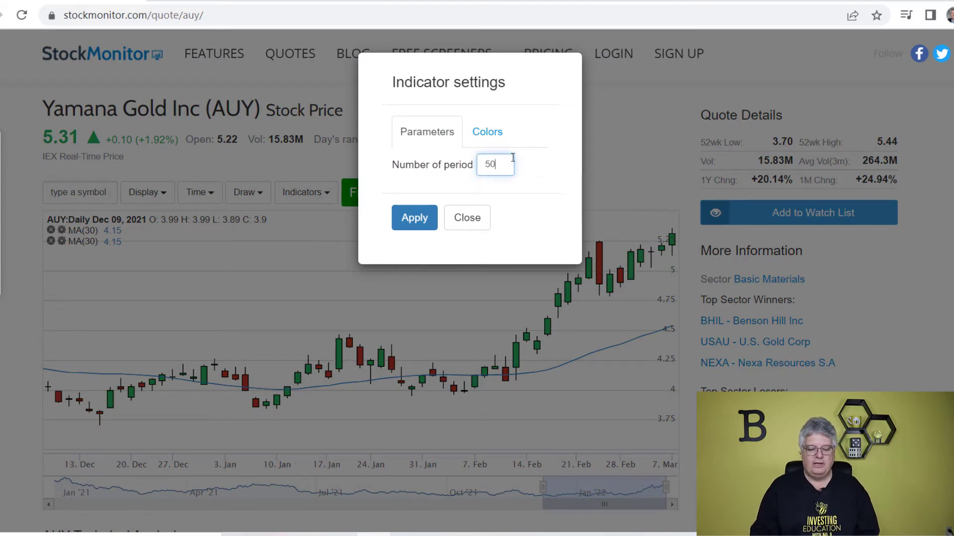
click(485, 146)
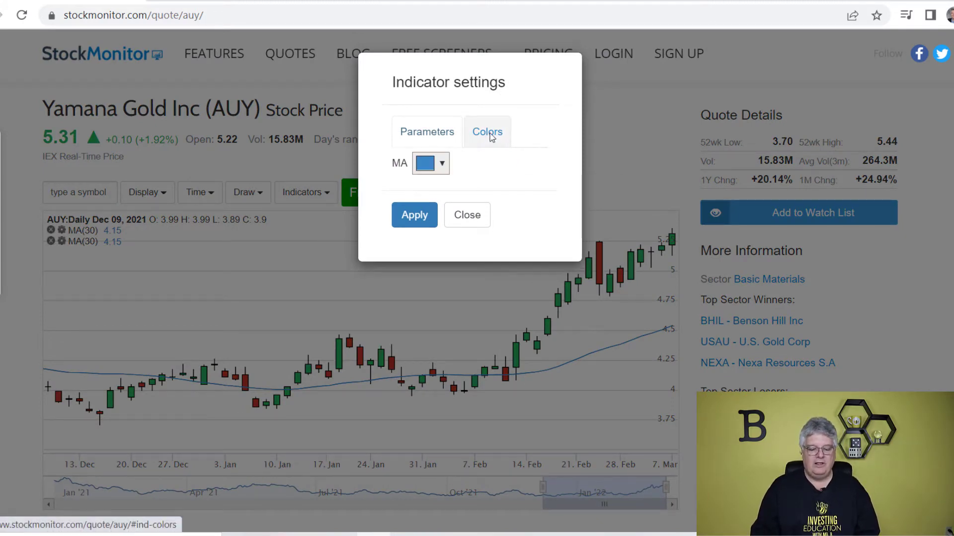
click(441, 164)
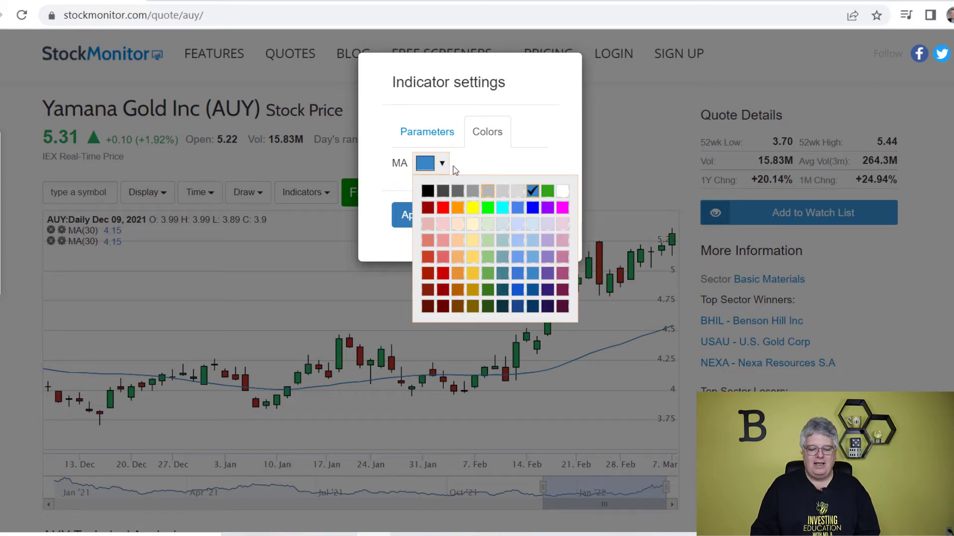
click(544, 149)
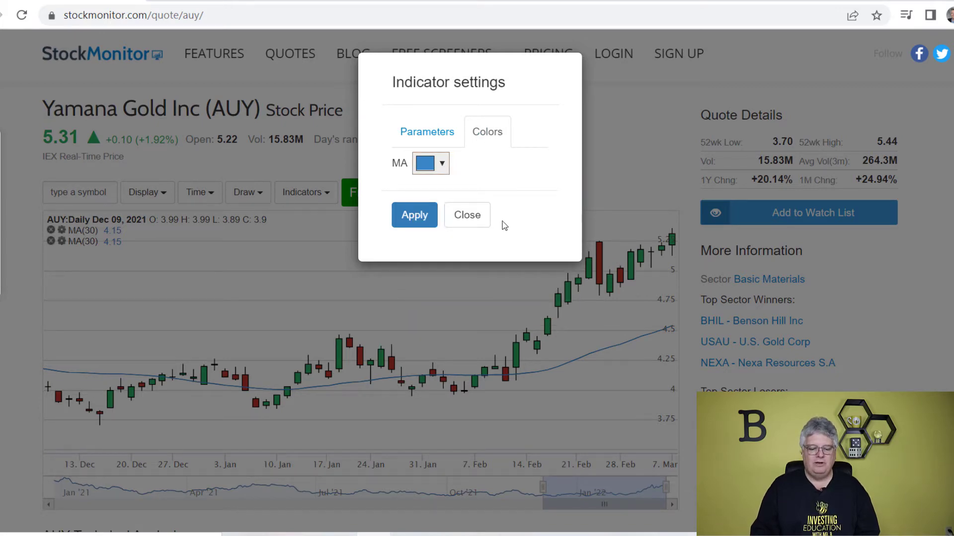
click(412, 214)
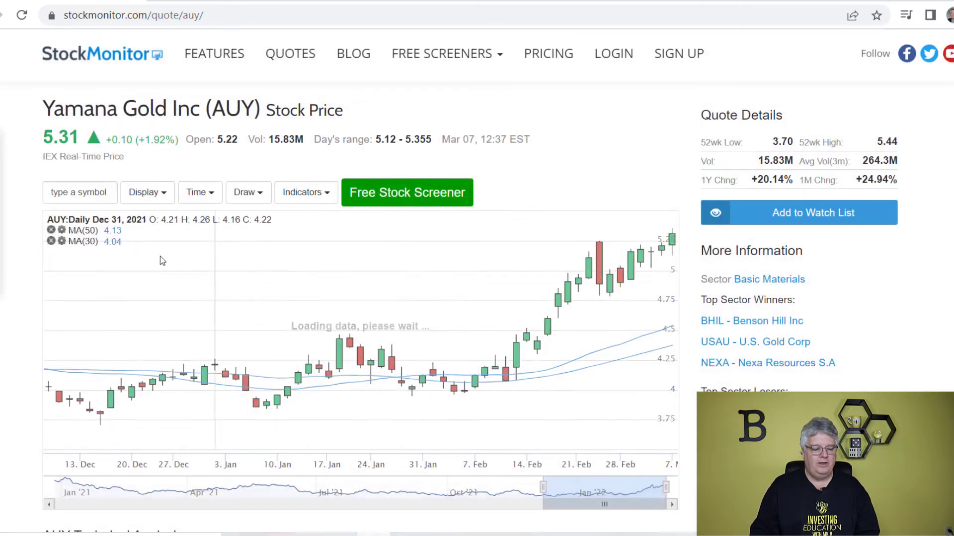
Set the AUY chart's 30-period moving average to 200 periods, change its line colour to red, and apply the settings
click(62, 241)
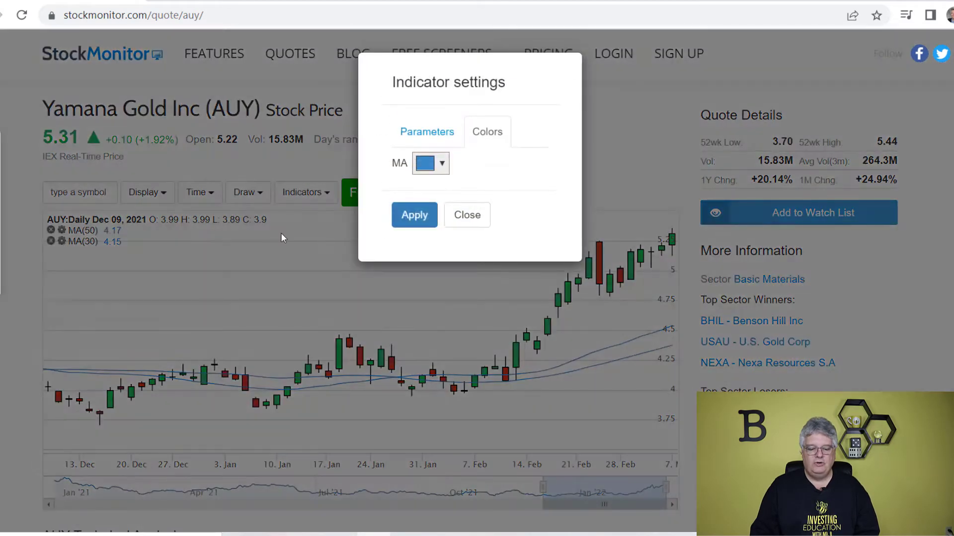
click(427, 132)
double_click(489, 165)
text(200)
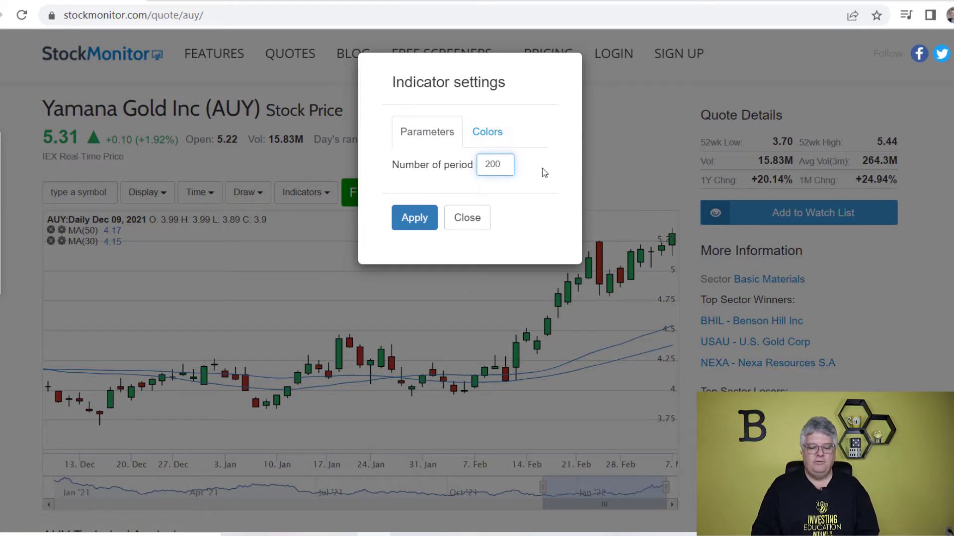
click(493, 139)
click(442, 165)
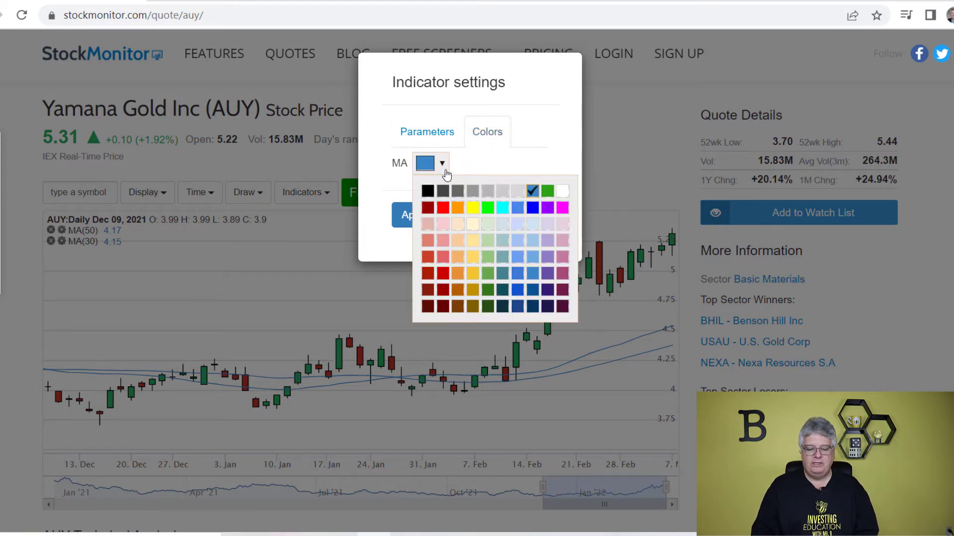
click(442, 273)
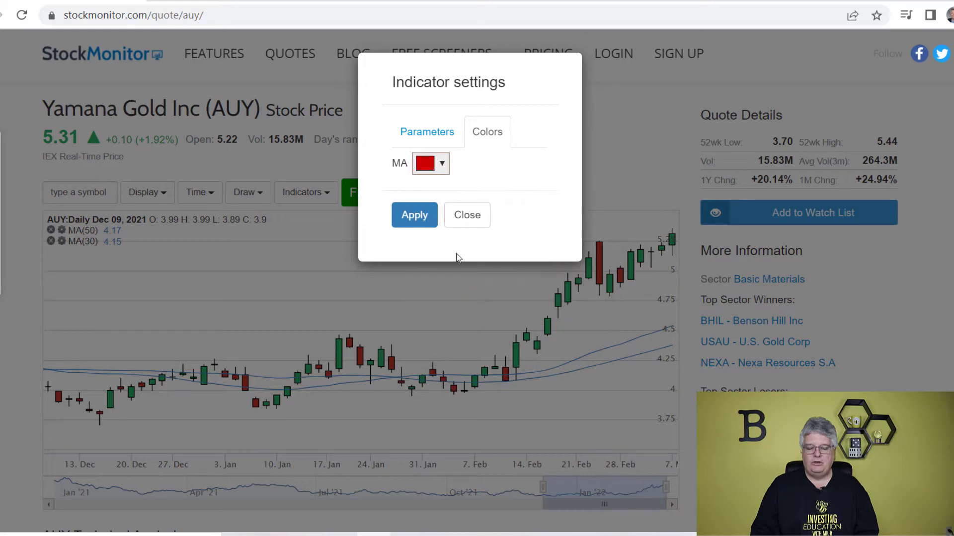
click(409, 217)
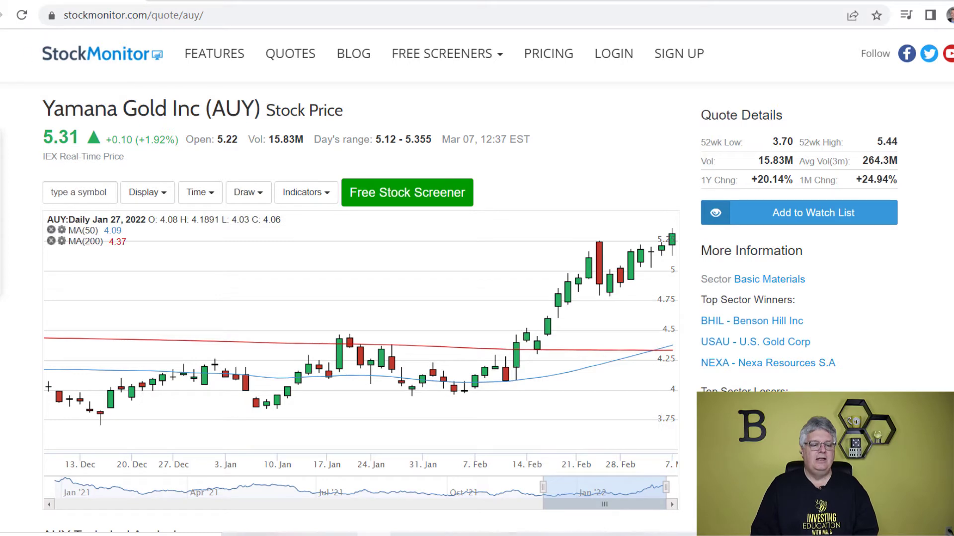
Return to the main Stock Screener page through the Golden Cross results and look over its Popular and Moving Average lists
key(alt+Left)
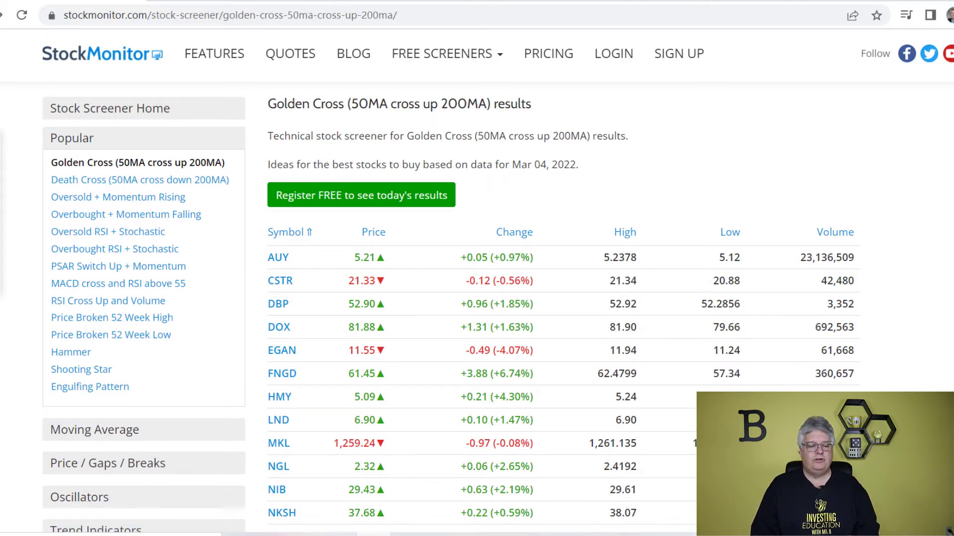
key(alt+Left)
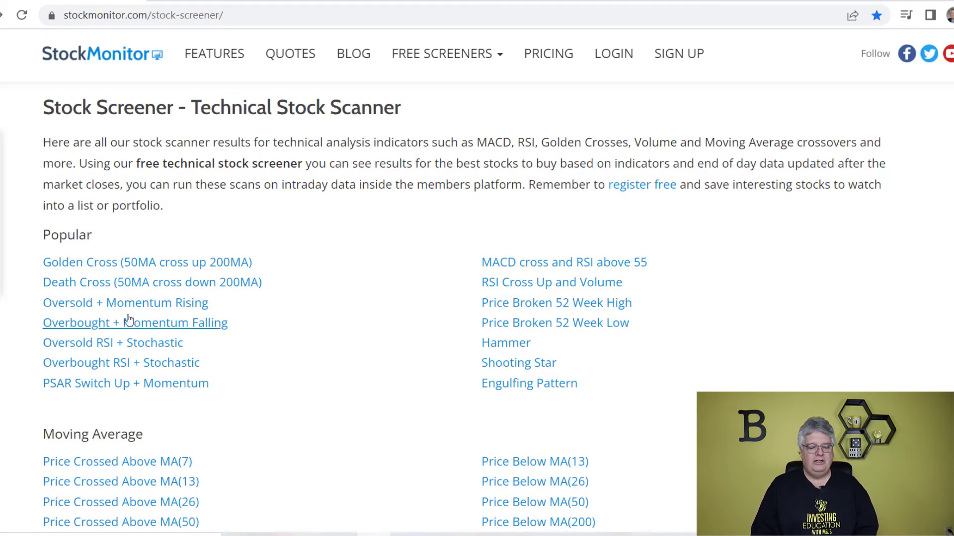
scroll(319, 366, down, 7)
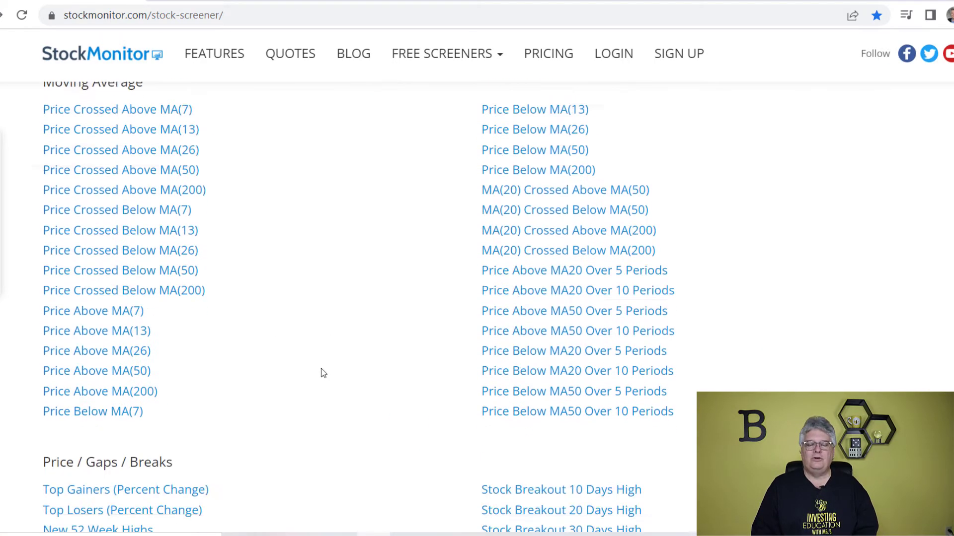
scroll(320, 370, up, 7)
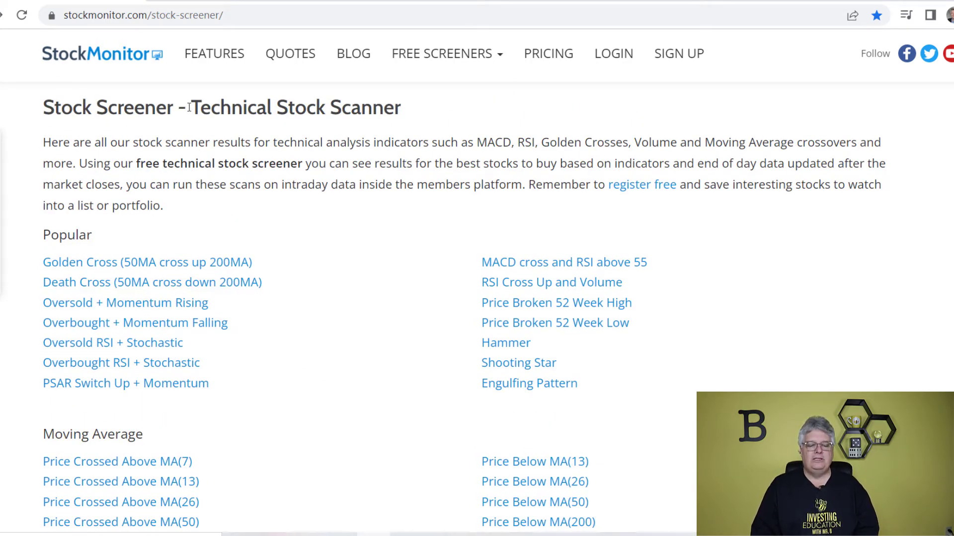
drag(197, 100, 327, 106)
click(401, 281)
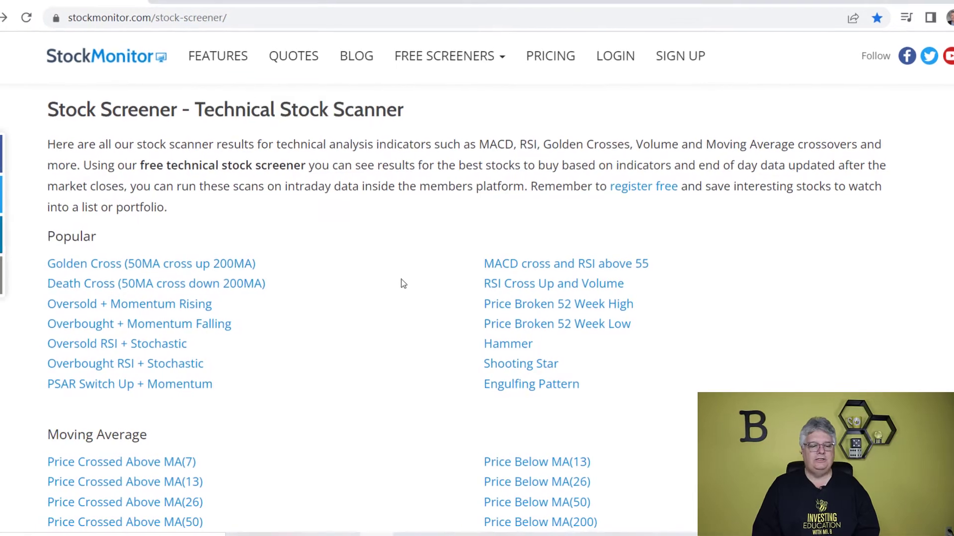
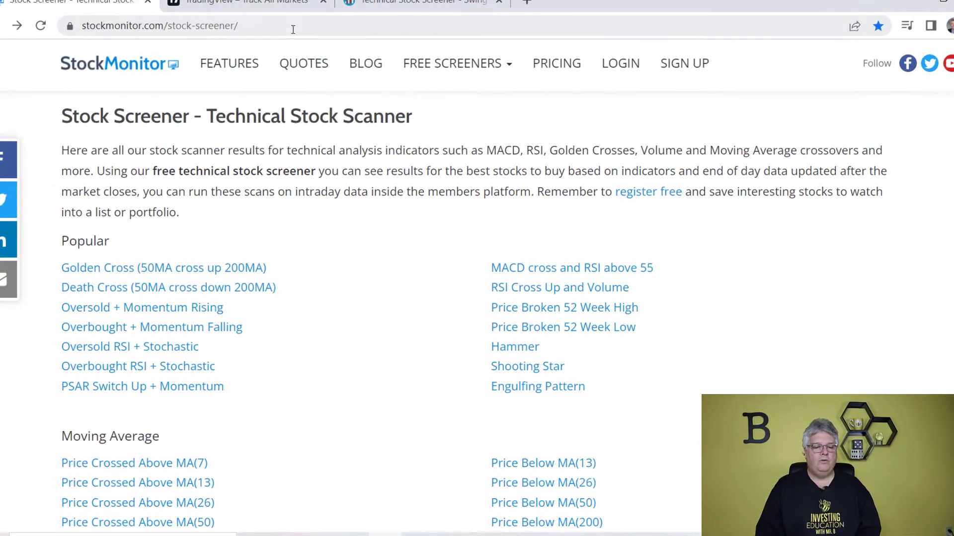
Switch to TradingView, open its Stock Screener, and browse the list of matching stocks
click(258, 2)
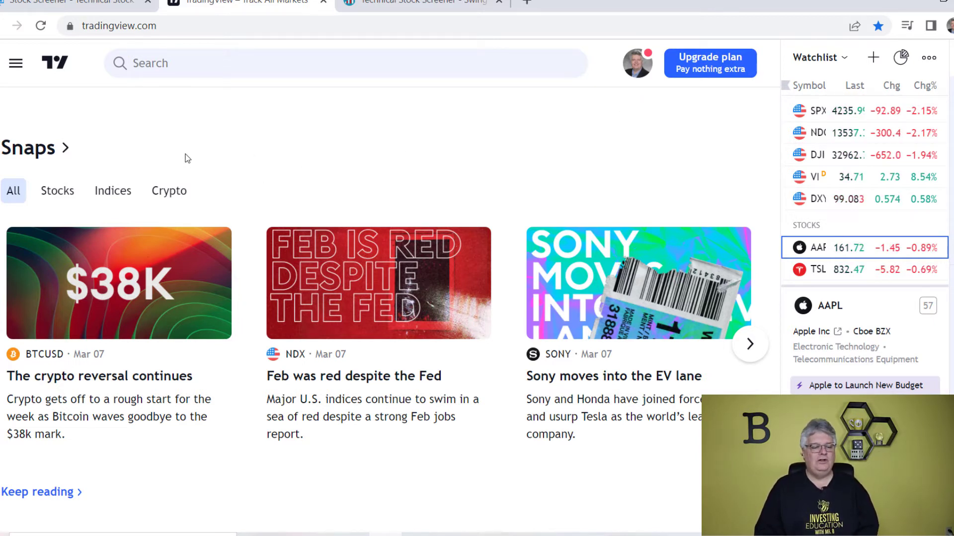
click(16, 68)
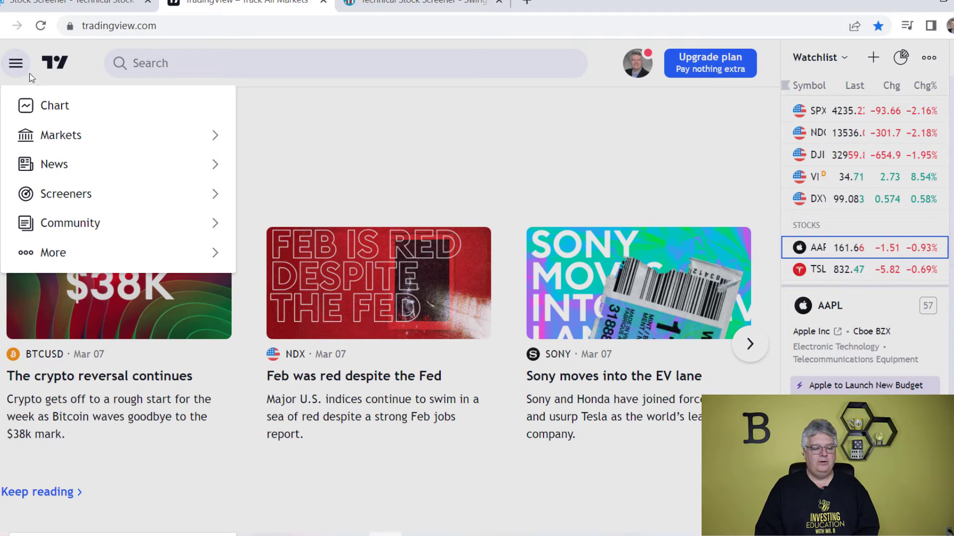
click(112, 204)
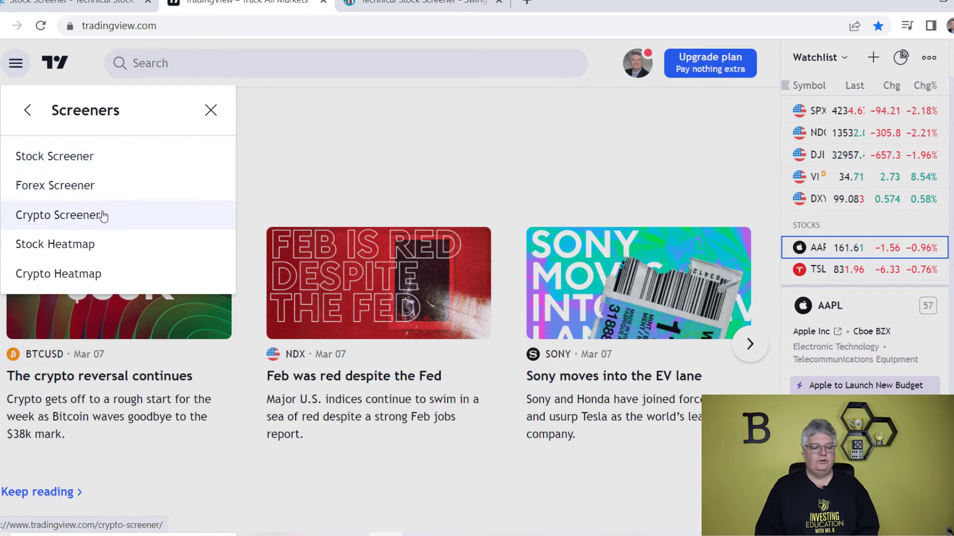
click(90, 164)
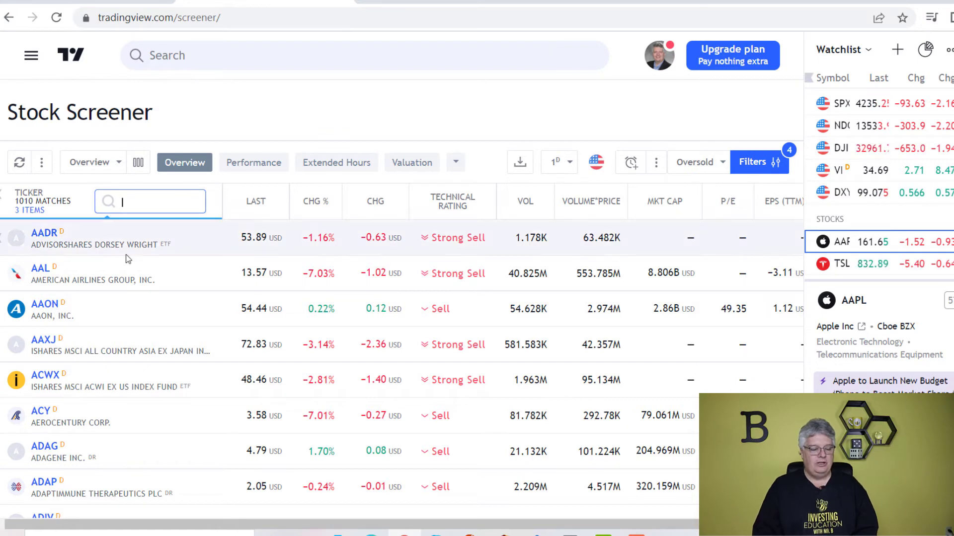
scroll(124, 425, down, 5)
scroll(130, 428, up, 5)
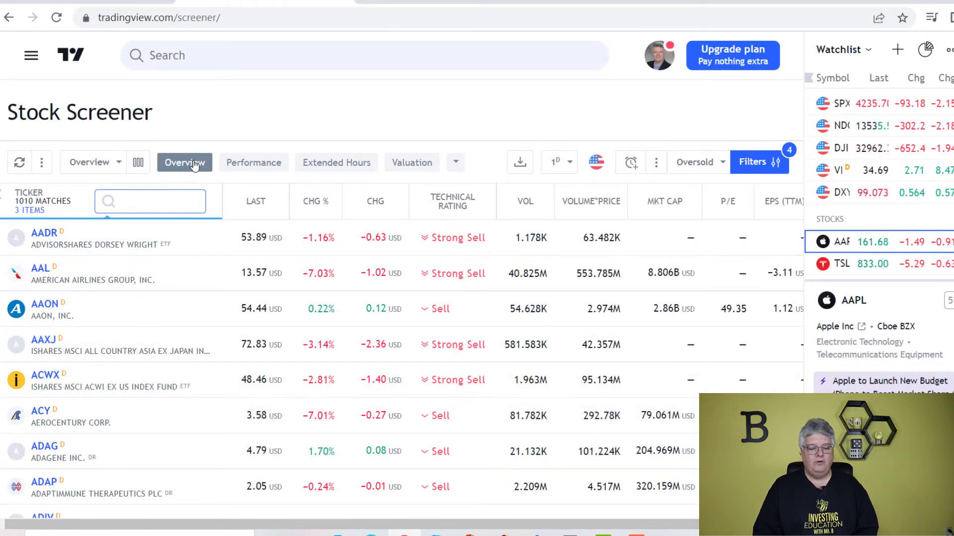
Compare the Performance, Valuation and Overview column sets of the screener results and open the filter settings
click(265, 167)
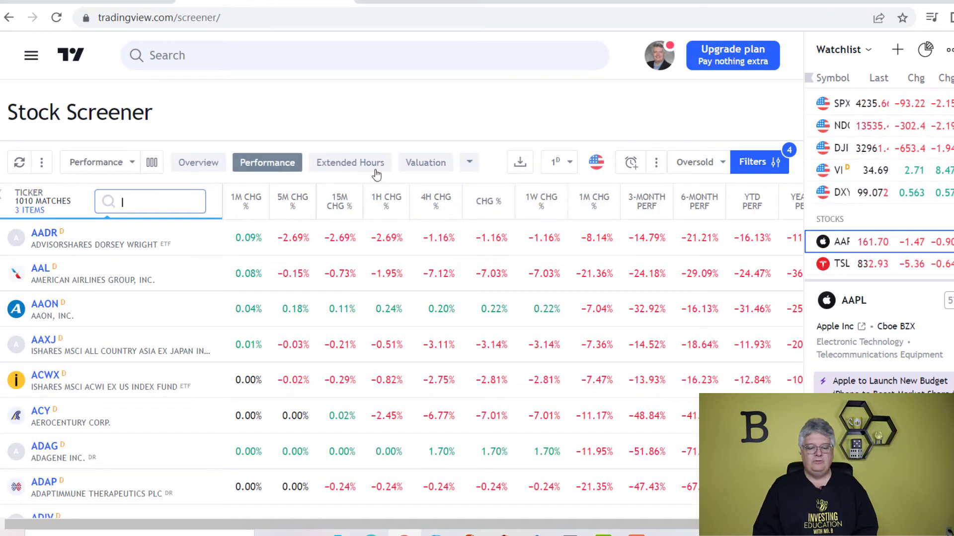
click(426, 164)
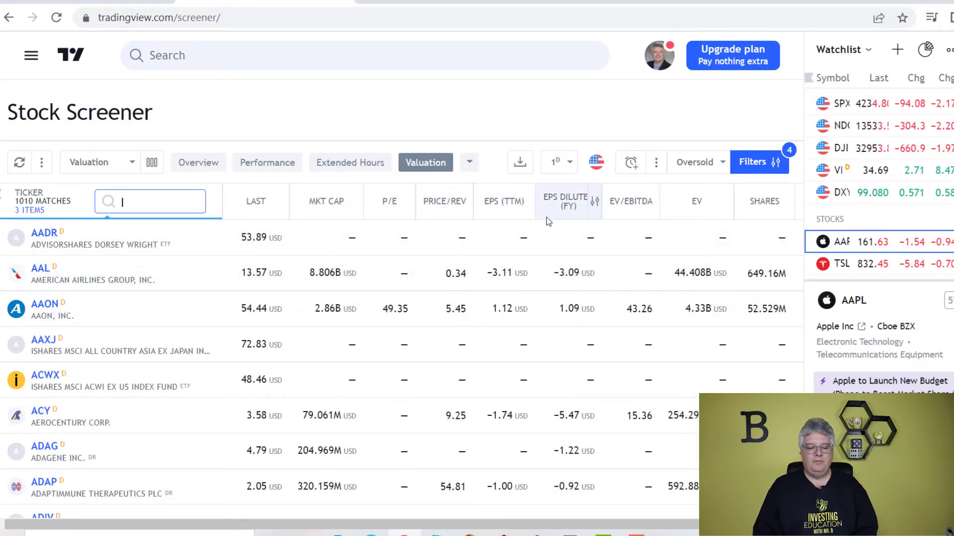
click(198, 163)
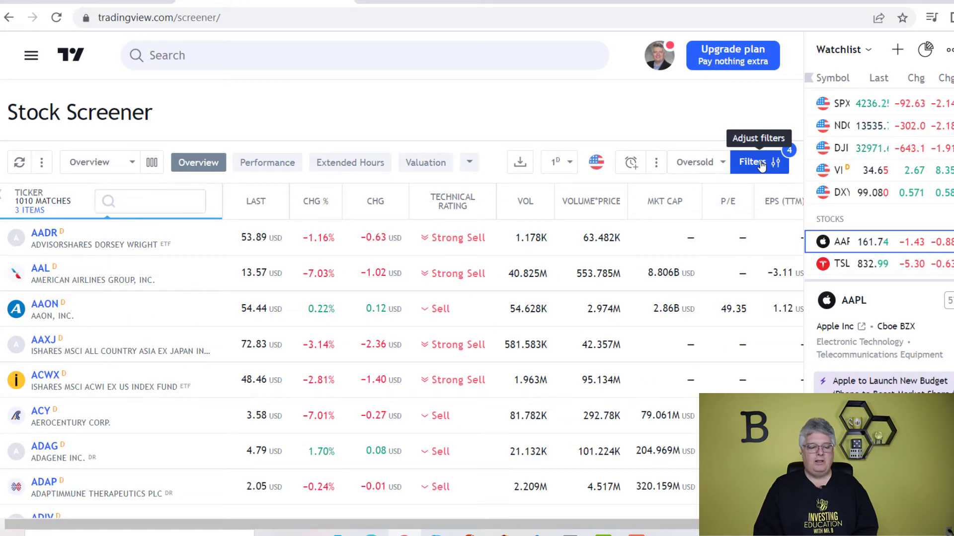
click(761, 163)
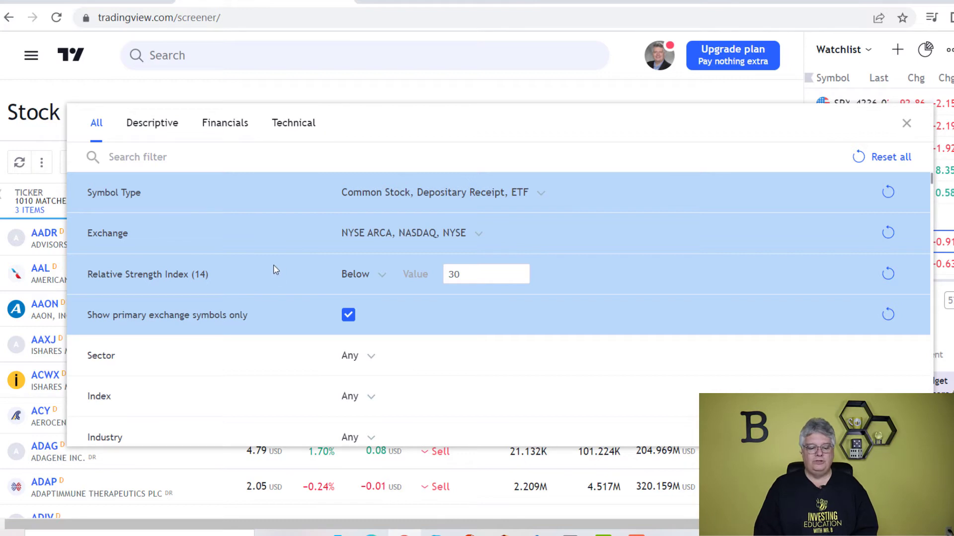
Set the Relative Strength Index (14) filter to Above 70
click(382, 276)
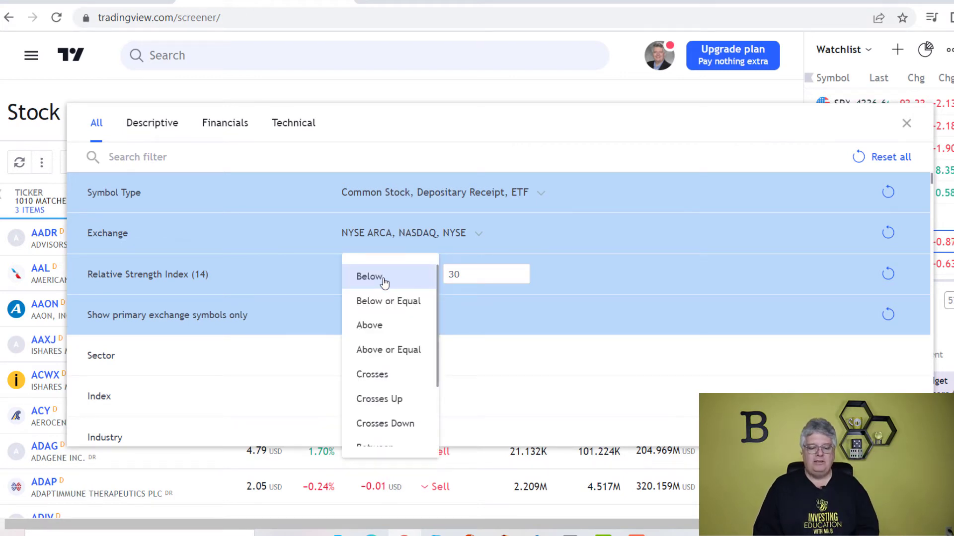
click(387, 330)
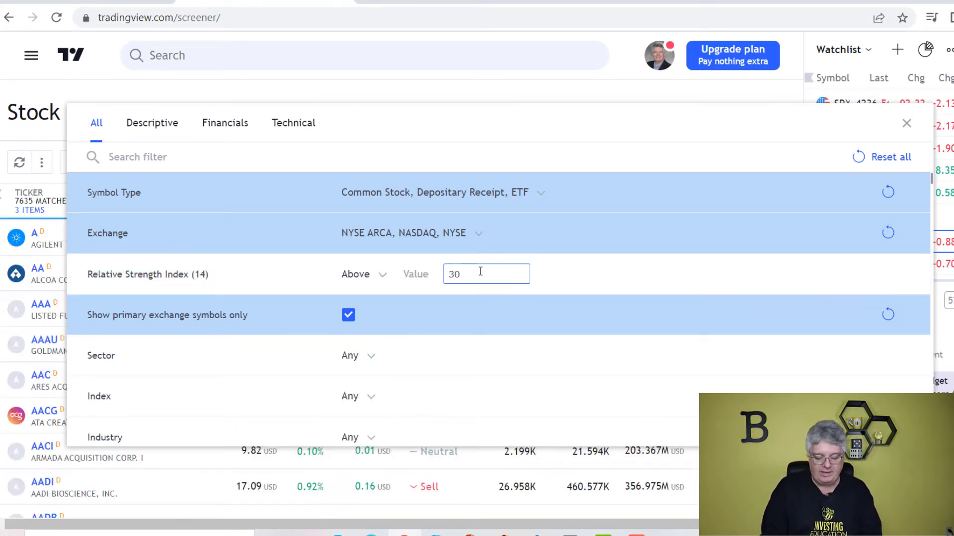
key(BackSpace)
key(BackSpace)
text(70)
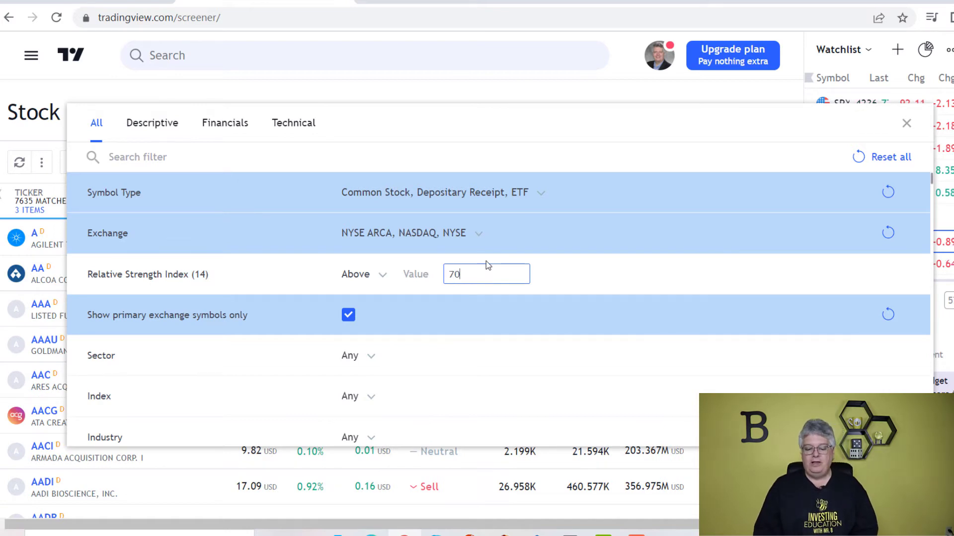
click(674, 138)
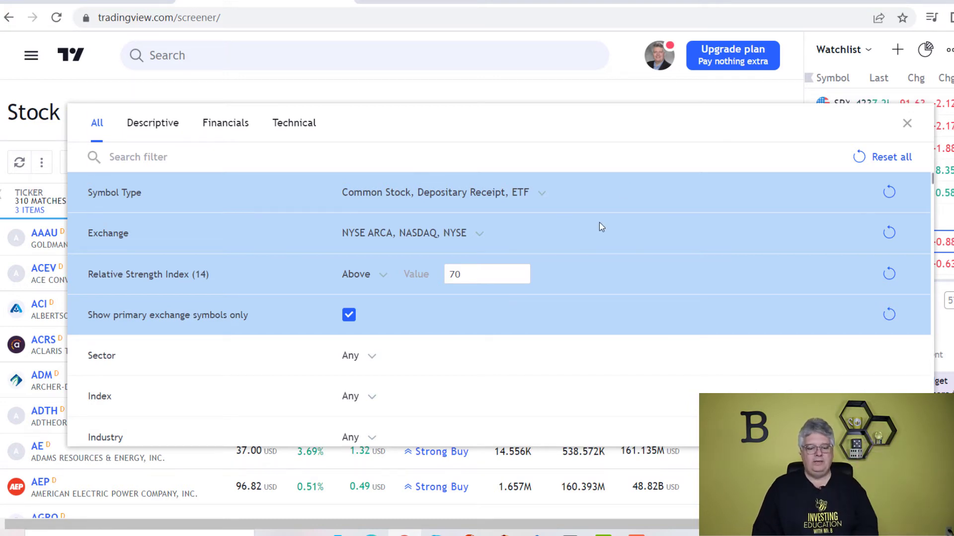
Review the comparison conditions offered for the Relative Strength Index (14) filter and set it to Below 30
click(384, 284)
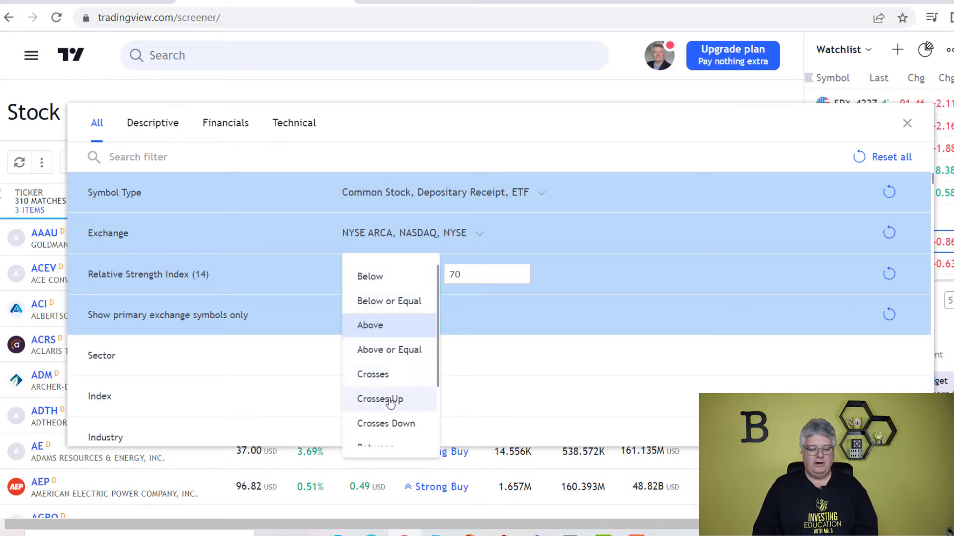
scroll(372, 353, down, 3)
scroll(375, 357, up, 3)
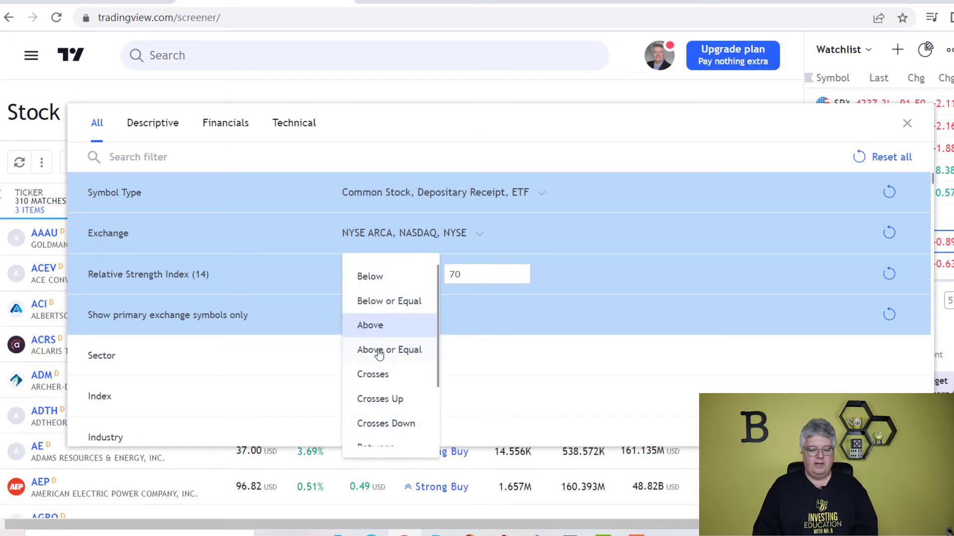
scroll(390, 370, down, 3)
scroll(394, 385, up, 3)
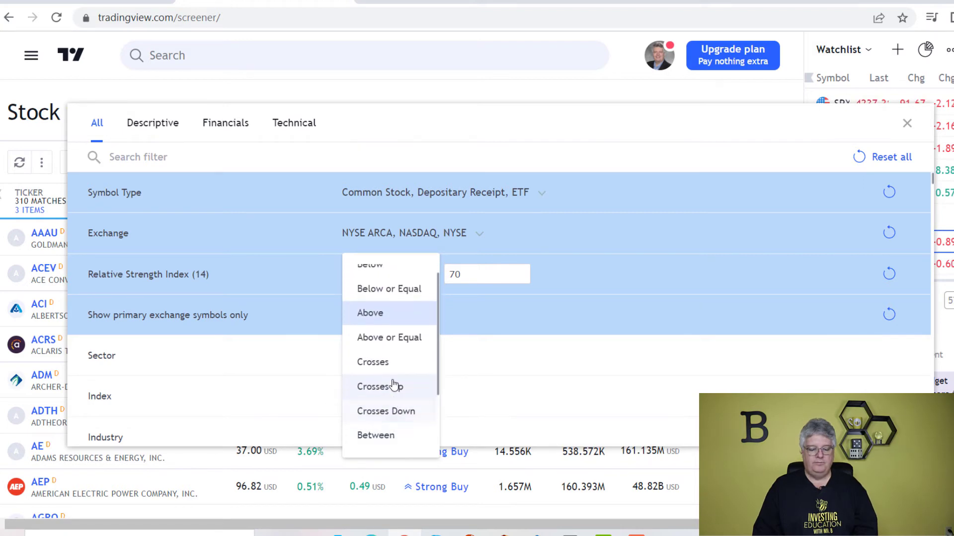
scroll(394, 386, down, 4)
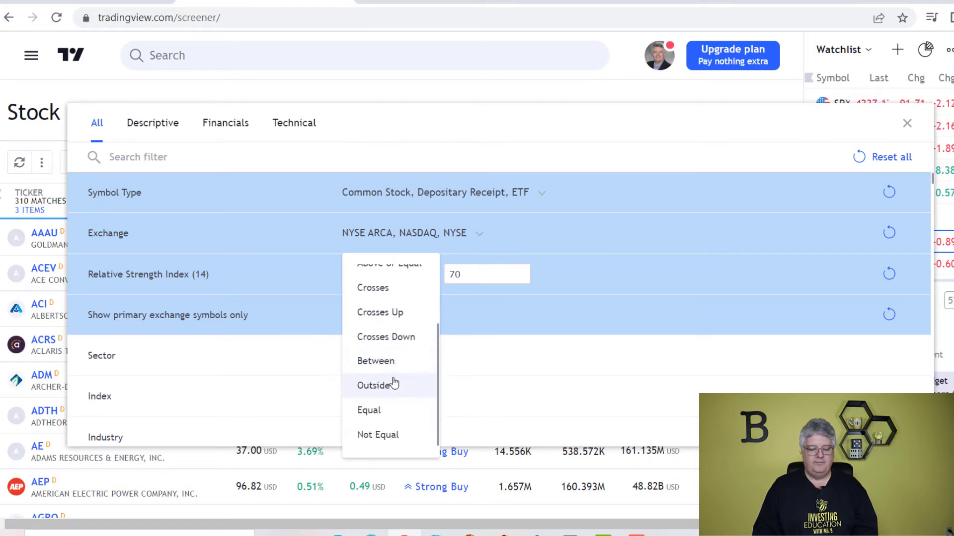
scroll(389, 383, up, 4)
click(368, 276)
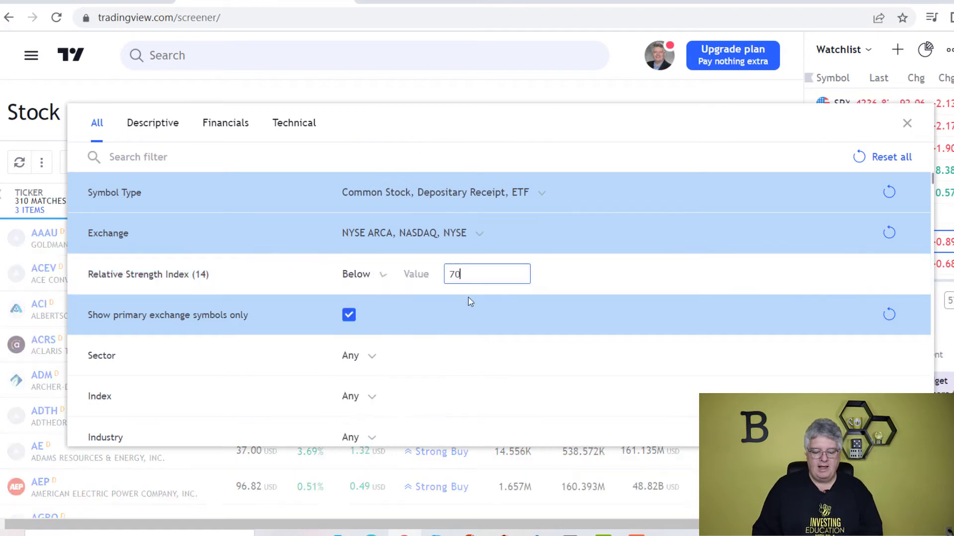
click(485, 273)
key(BackSpace)
key(BackSpace)
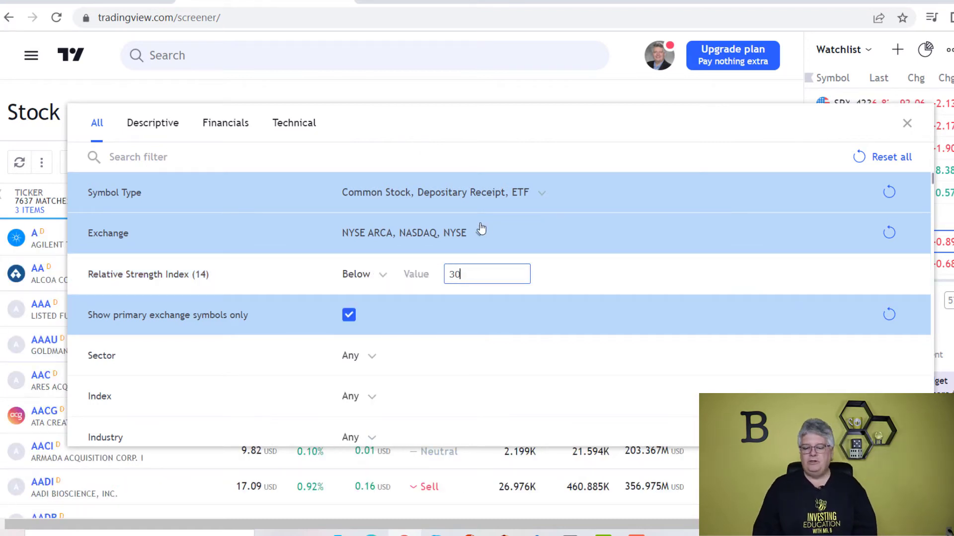
click(618, 131)
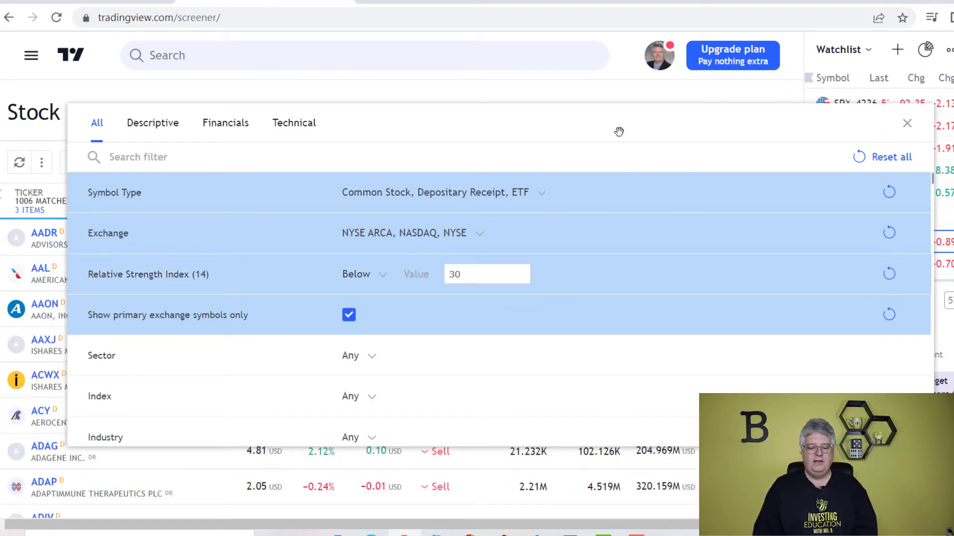
Look through the Descriptive, Financials and Technical filter categories of the stock screener
click(152, 122)
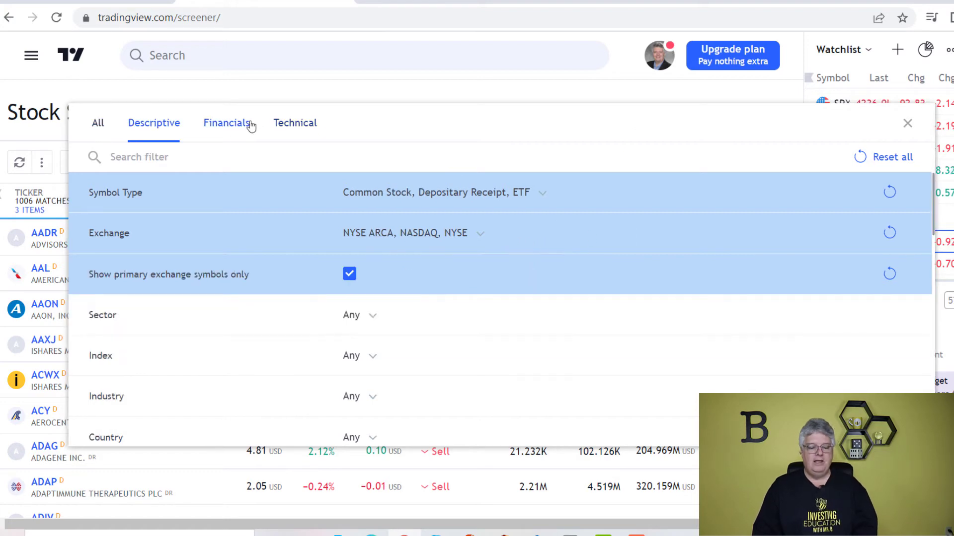
click(229, 125)
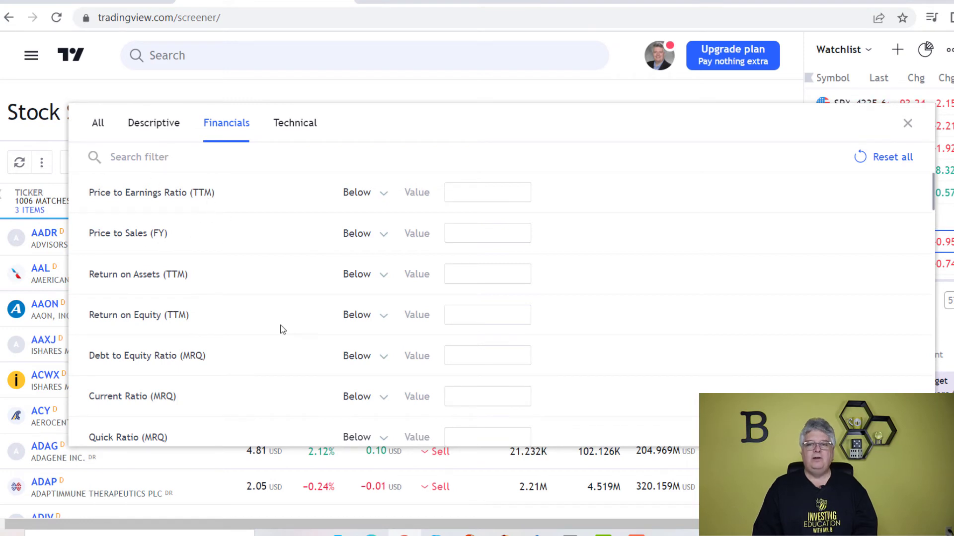
scroll(278, 330, down, 5)
scroll(278, 330, up, 5)
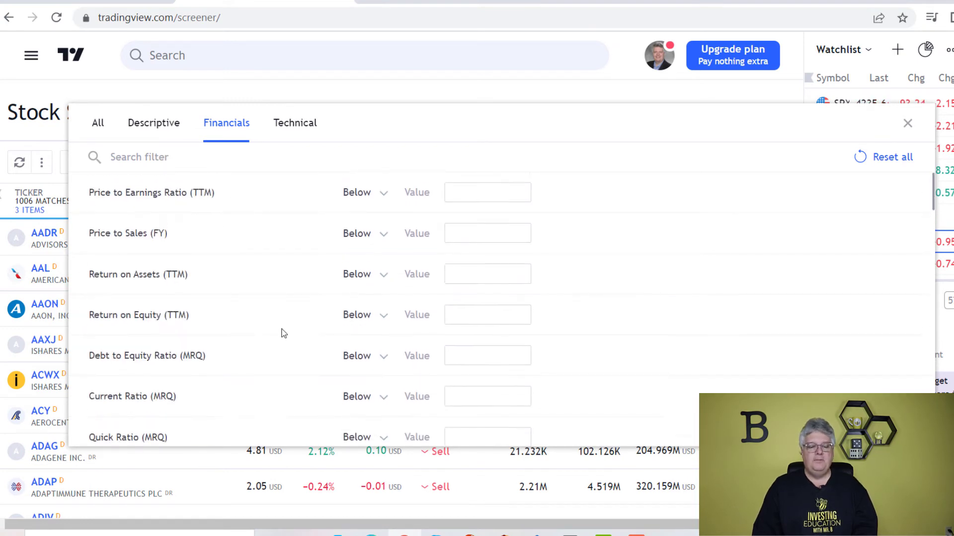
click(296, 124)
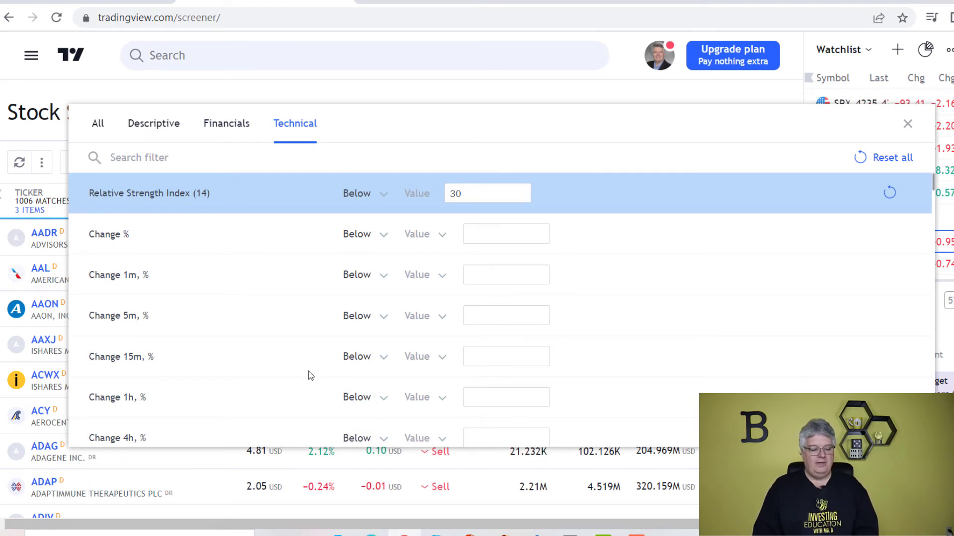
Set the YTD Performance technical filter to Below 10 and close the filter settings
scroll(311, 376, down, 8)
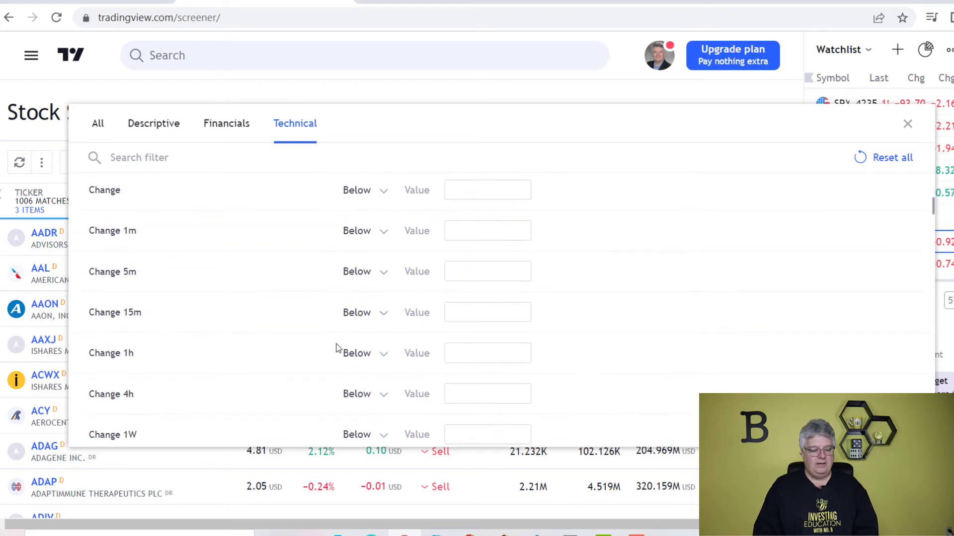
scroll(336, 348, down, 5)
scroll(233, 303, up, 12)
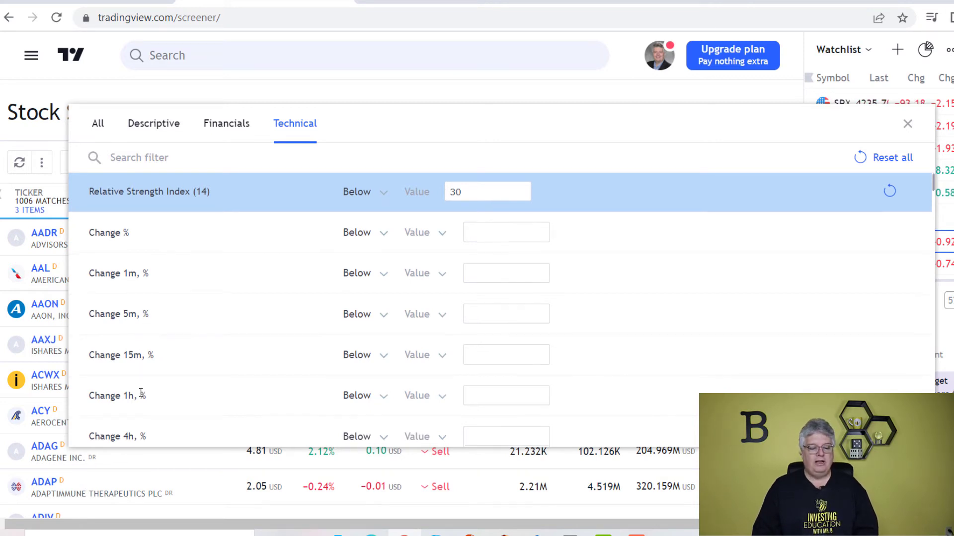
scroll(141, 392, down, 3)
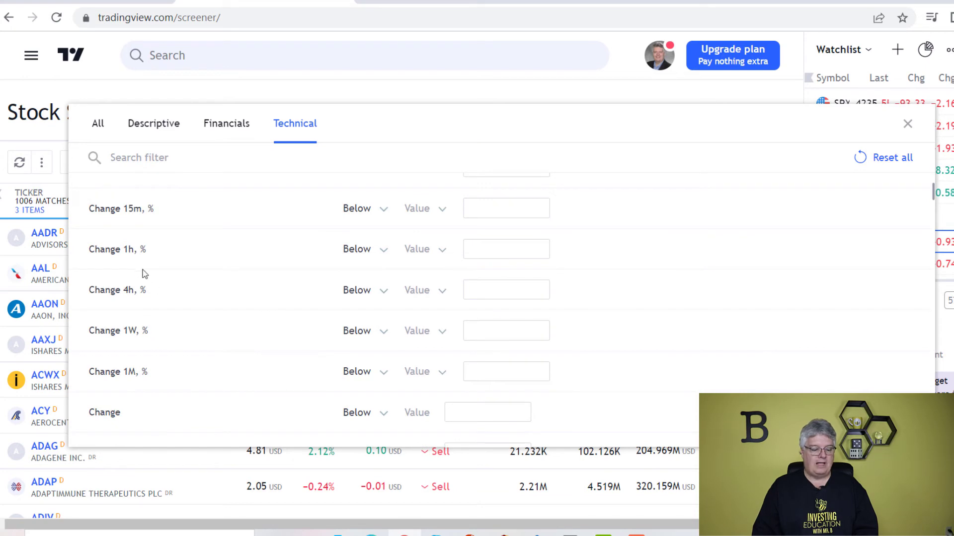
scroll(198, 357, down, 7)
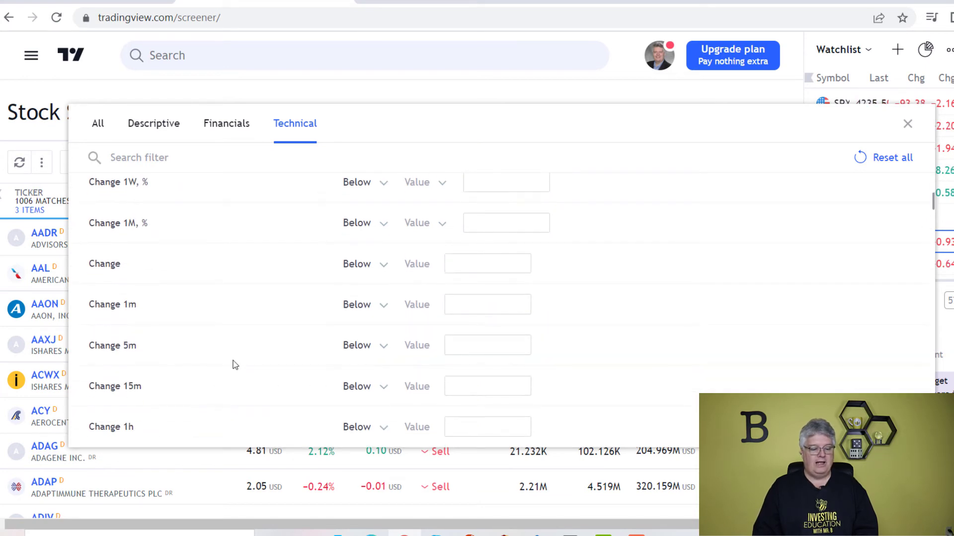
scroll(160, 352, down, 4)
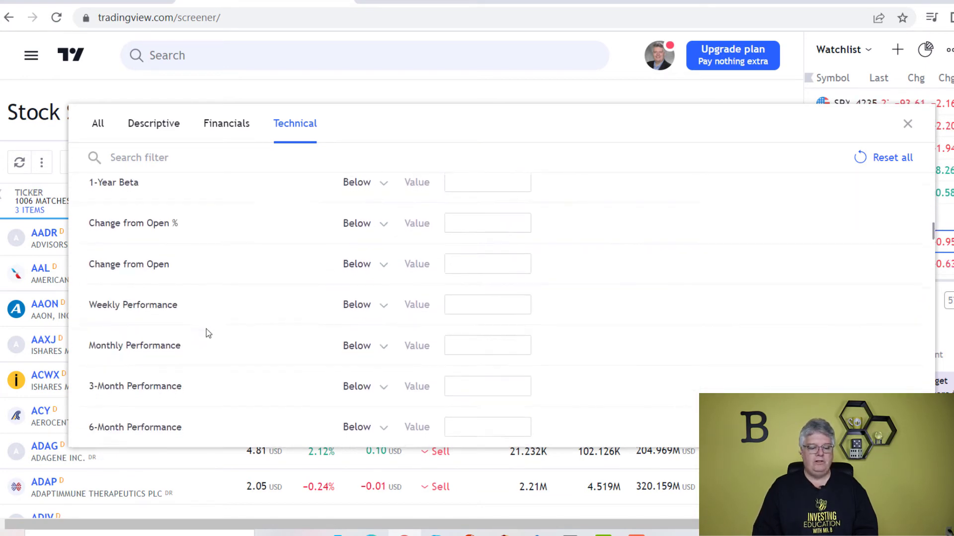
scroll(206, 329, down, 4)
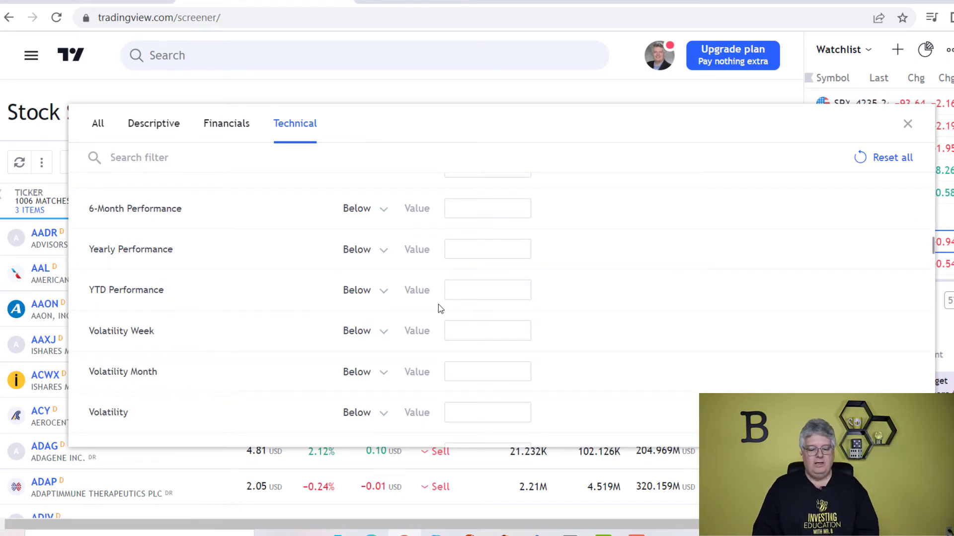
click(470, 291)
text(10)
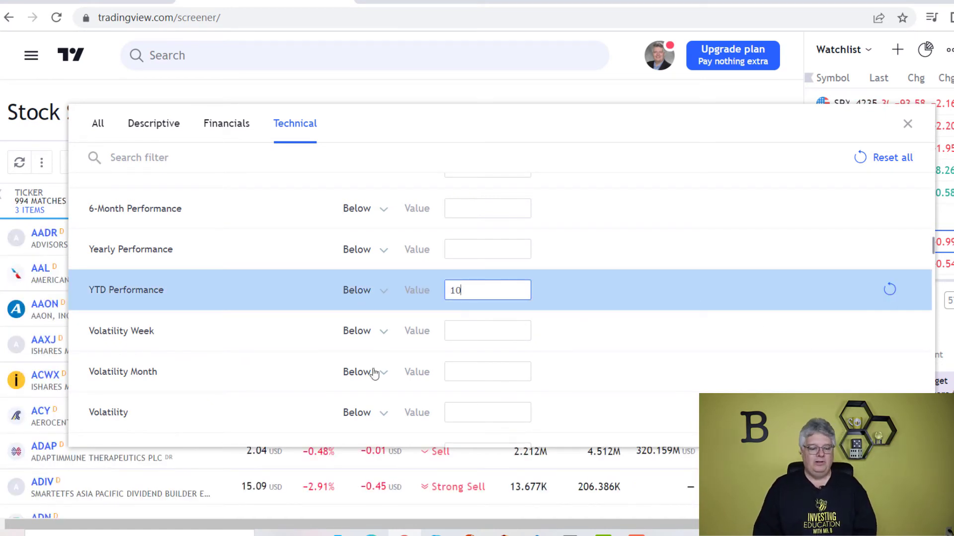
scroll(317, 367, down, 8)
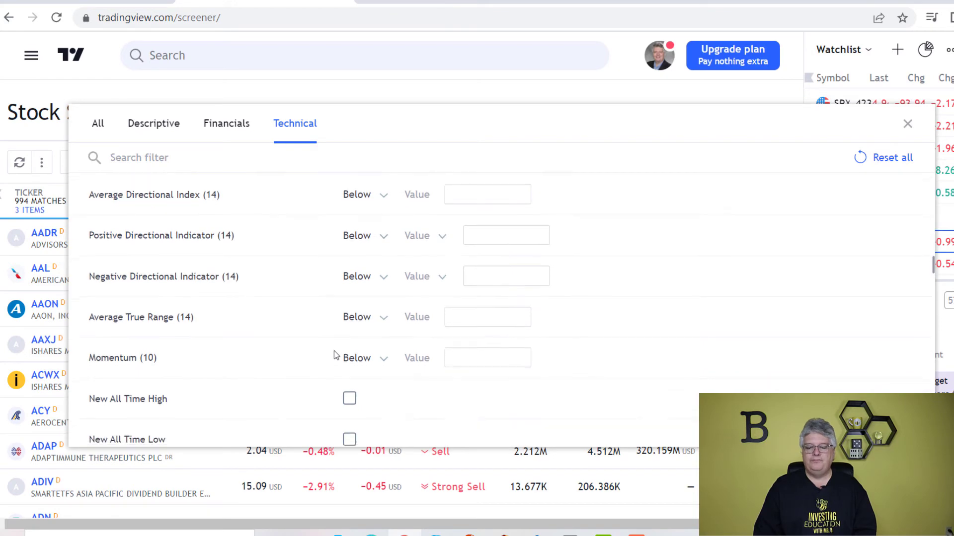
scroll(508, 301, up, 10)
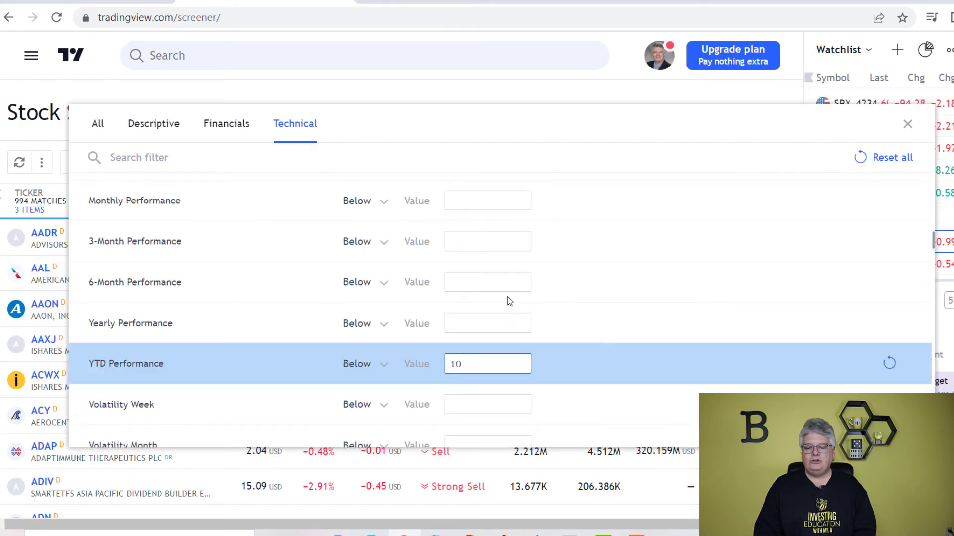
click(907, 124)
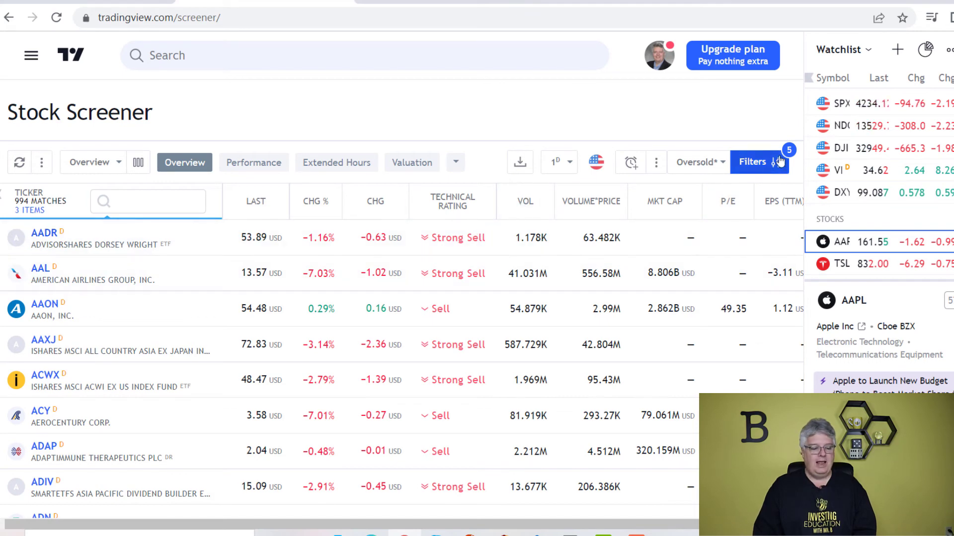
Switch to stock-screener.org and review the Swing Trade Stock Screener instructions and its price and volume criteria
scroll(135, 275, down, 3)
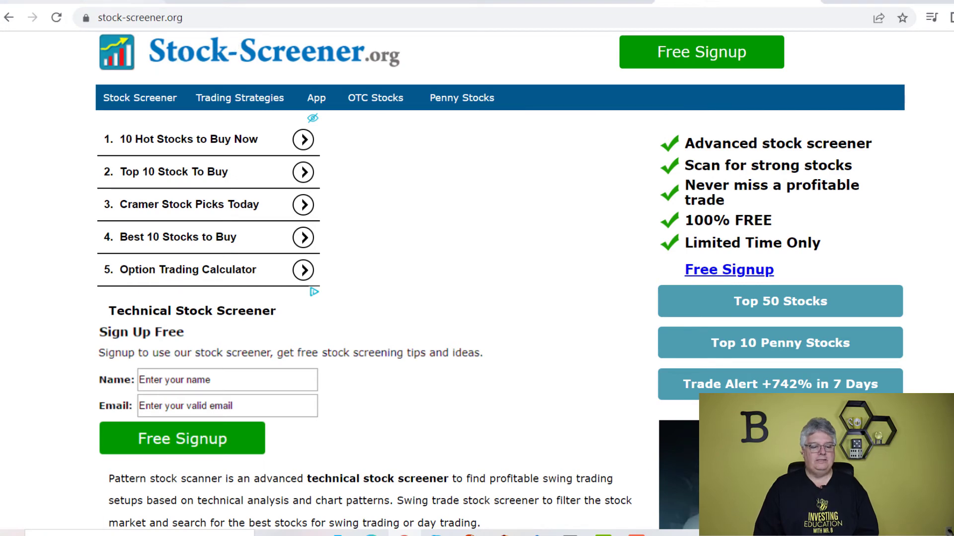
click(74, 1)
click(645, 2)
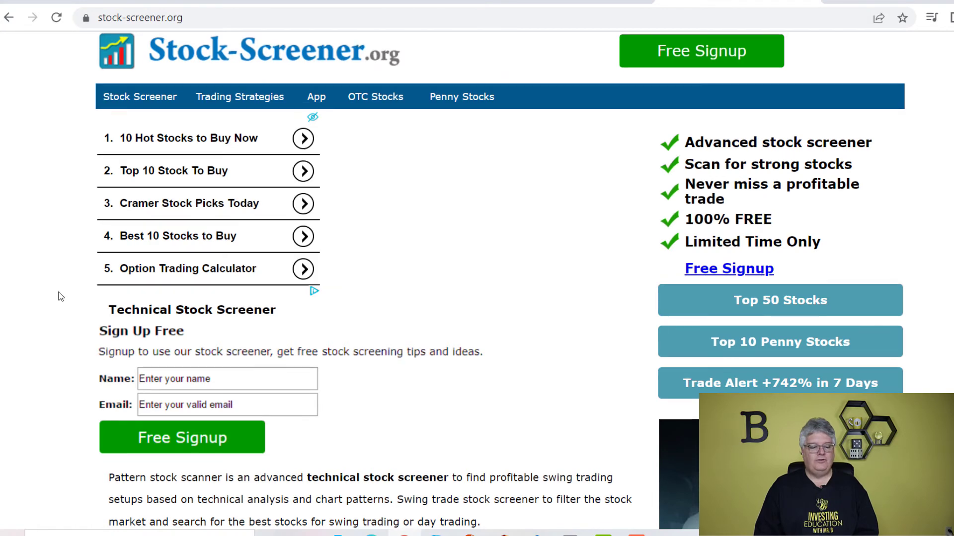
scroll(108, 200, down, 4)
scroll(86, 161, down, 4)
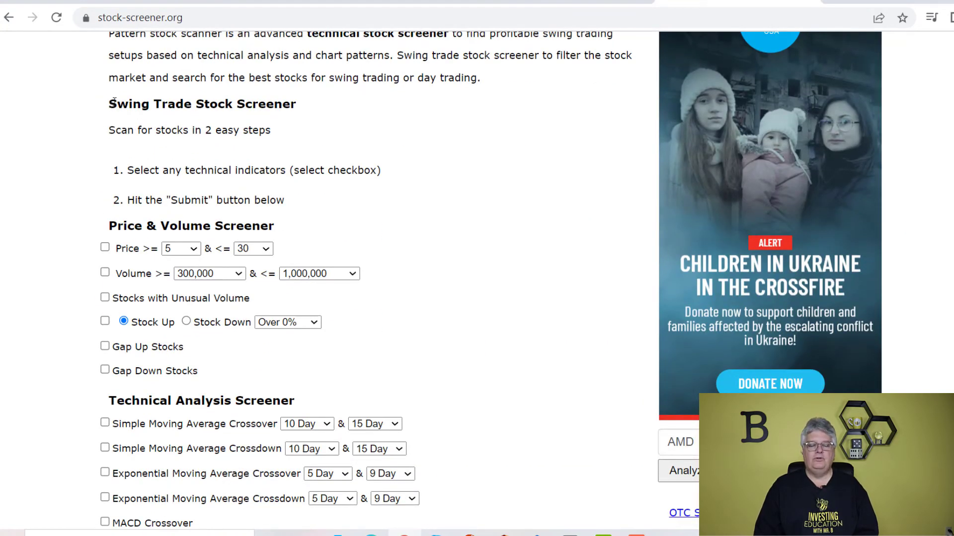
drag(110, 103, 160, 103)
click(44, 148)
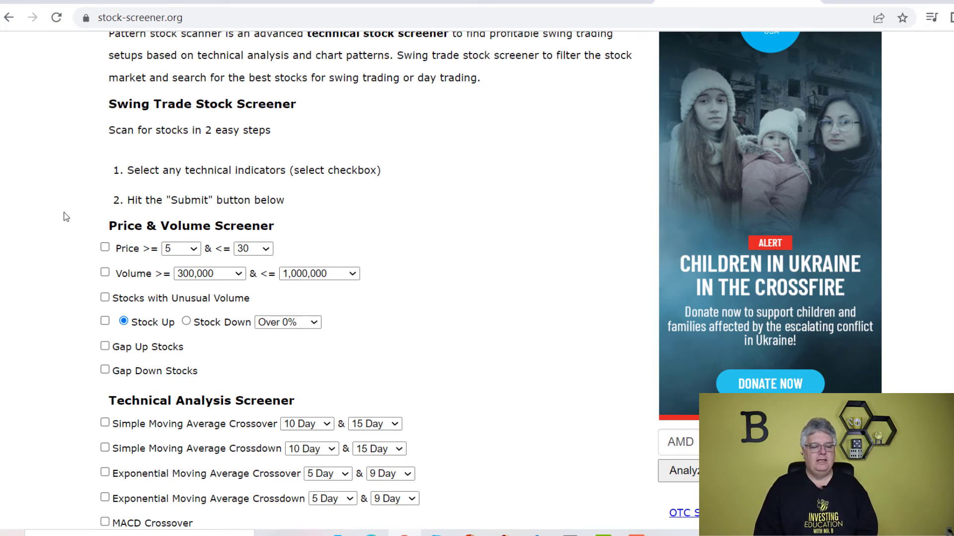
scroll(65, 214, down, 3)
scroll(102, 271, up, 5)
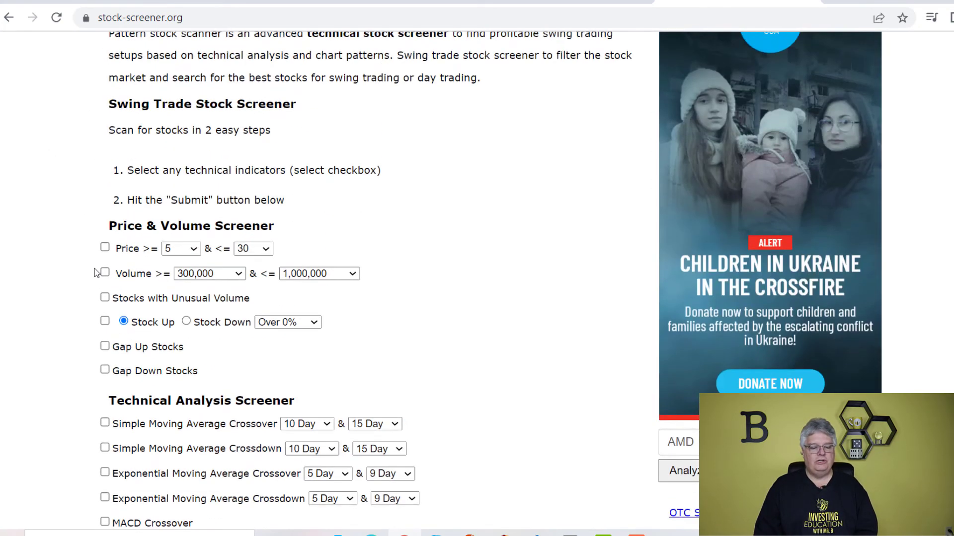
Enable the Simple Moving Average Crossover criterion in the Technical Analysis Screener with periods of 15 Day and 50 Day
scroll(102, 276, down, 7)
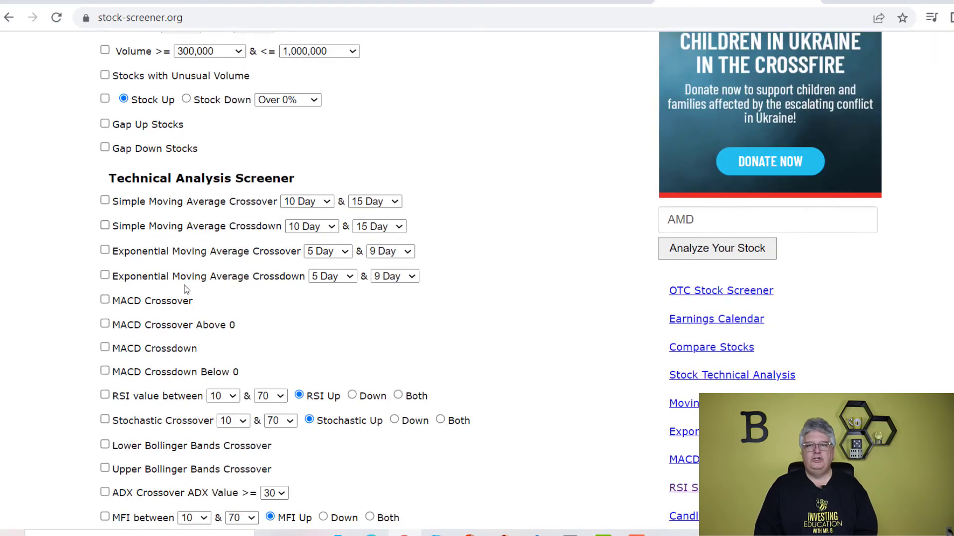
click(104, 201)
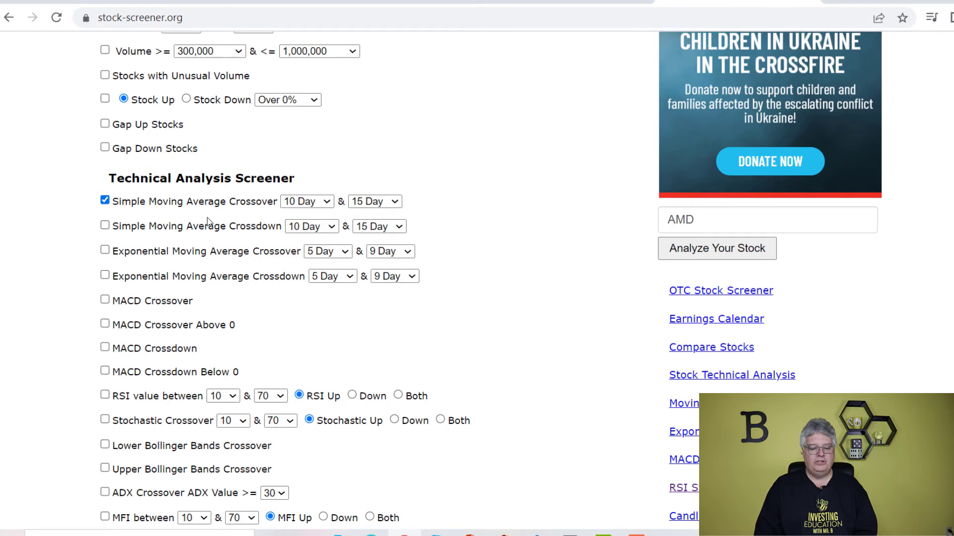
click(327, 203)
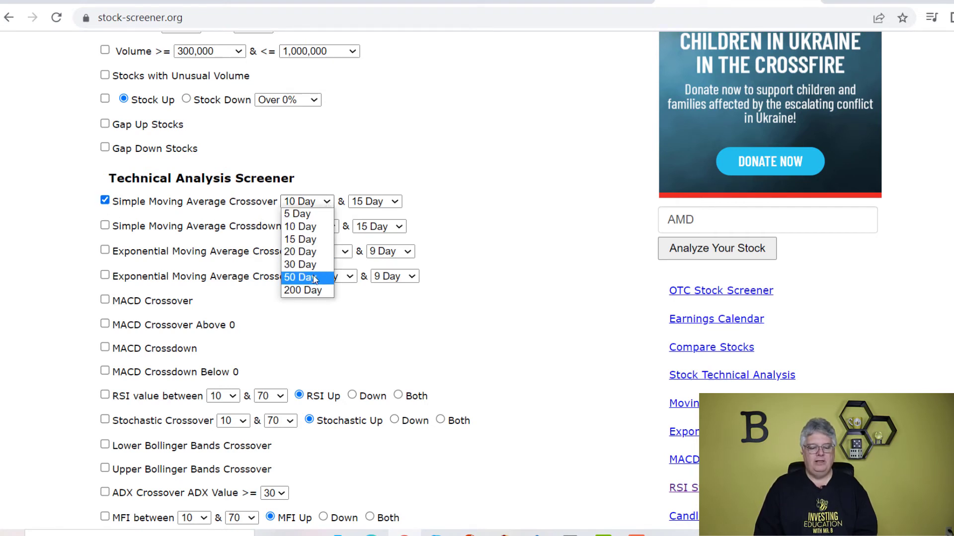
click(312, 239)
click(395, 203)
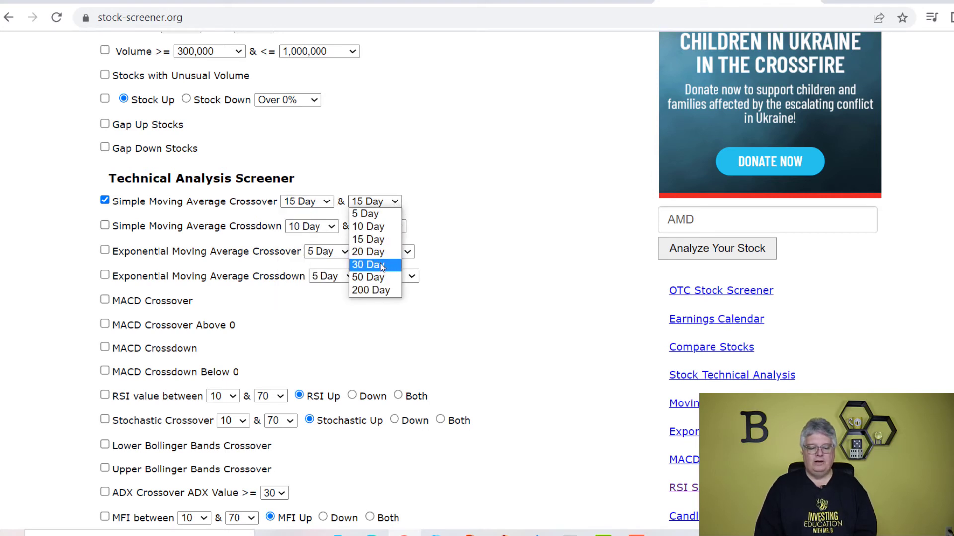
click(376, 278)
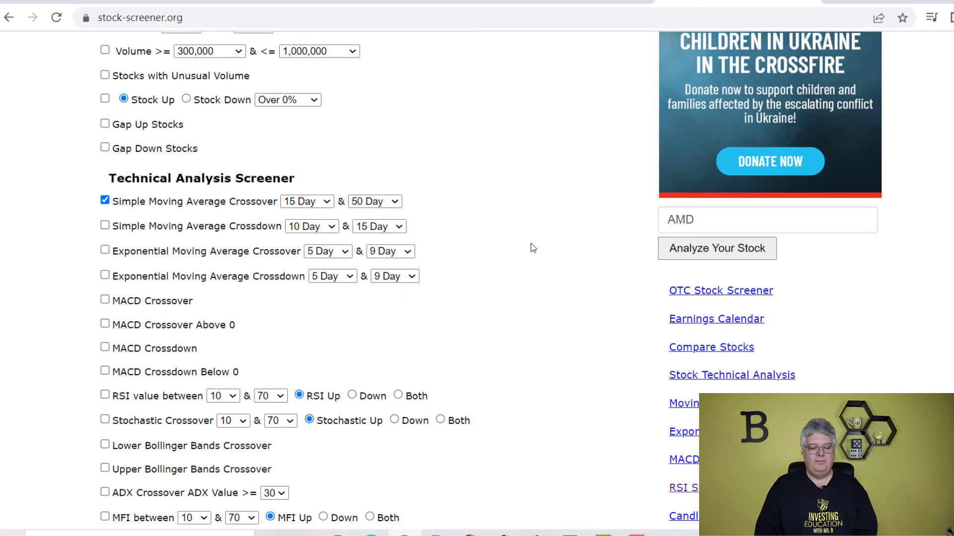
triple_click(530, 244)
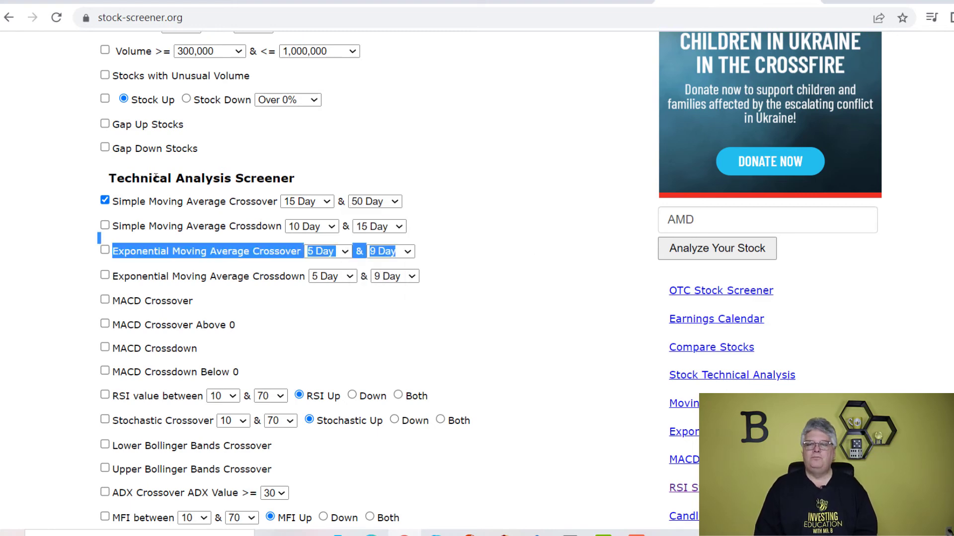
click(545, 156)
Look through the remaining technical indicators and the Candlestick Screener patterns, and return to the start of the page
scroll(560, 181, down, 9)
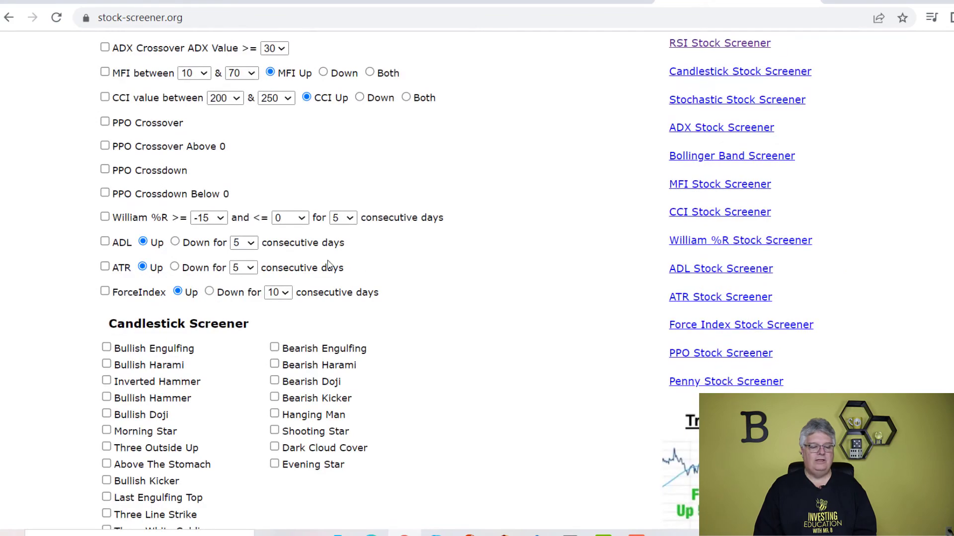
scroll(328, 263, up, 2)
scroll(328, 263, down, 6)
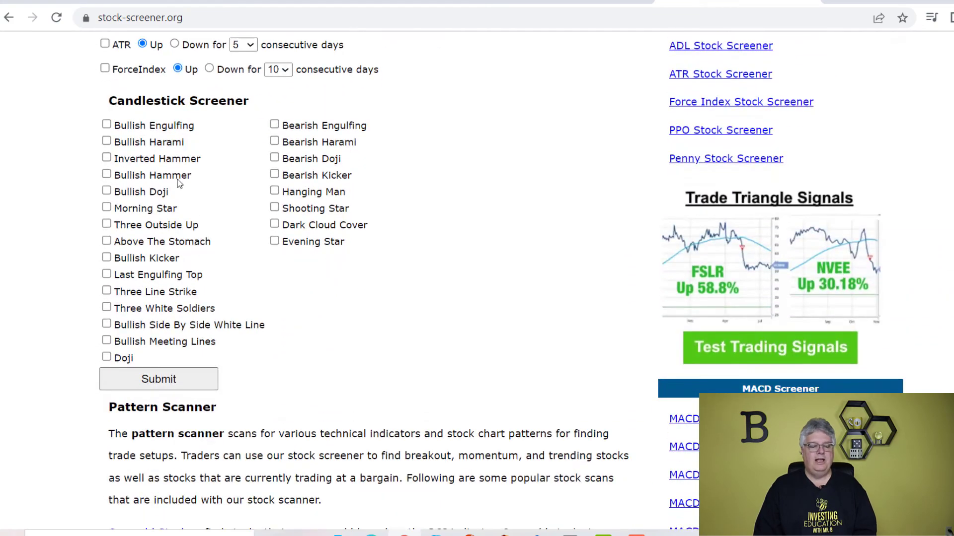
scroll(182, 398, down, 4)
scroll(192, 392, up, 20)
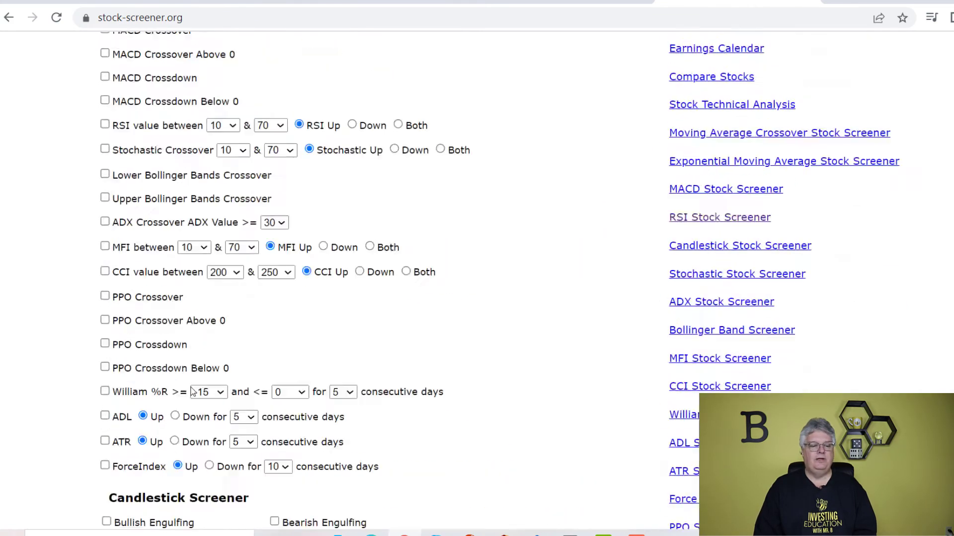
scroll(152, 321, up, 2)
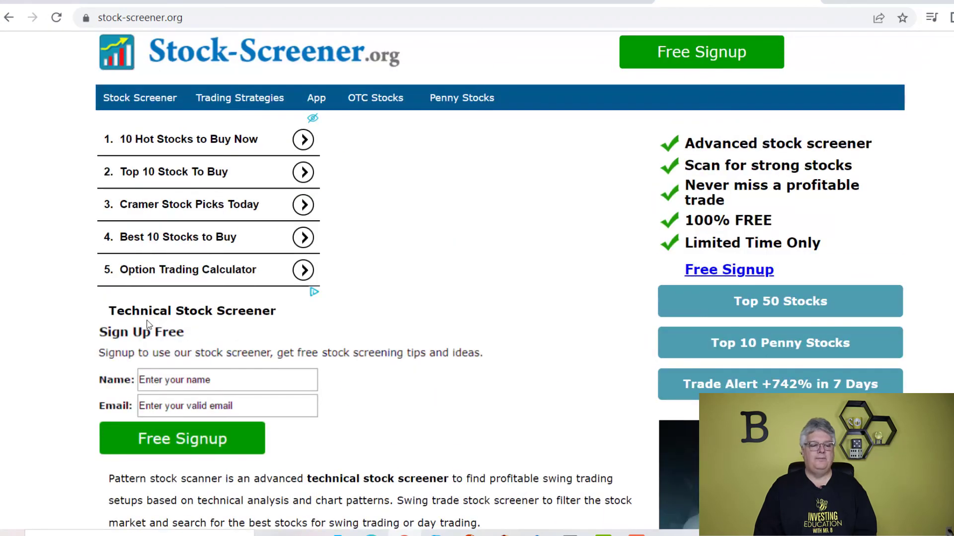
Revisit the StockMonitor and TradingView screeners and return to stock-screener.org
key(alt+Left)
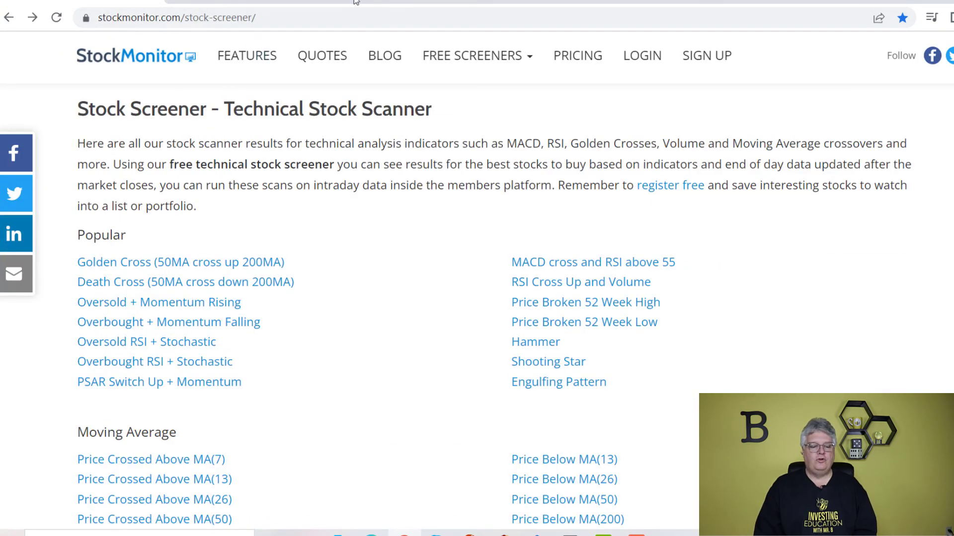
click(269, 4)
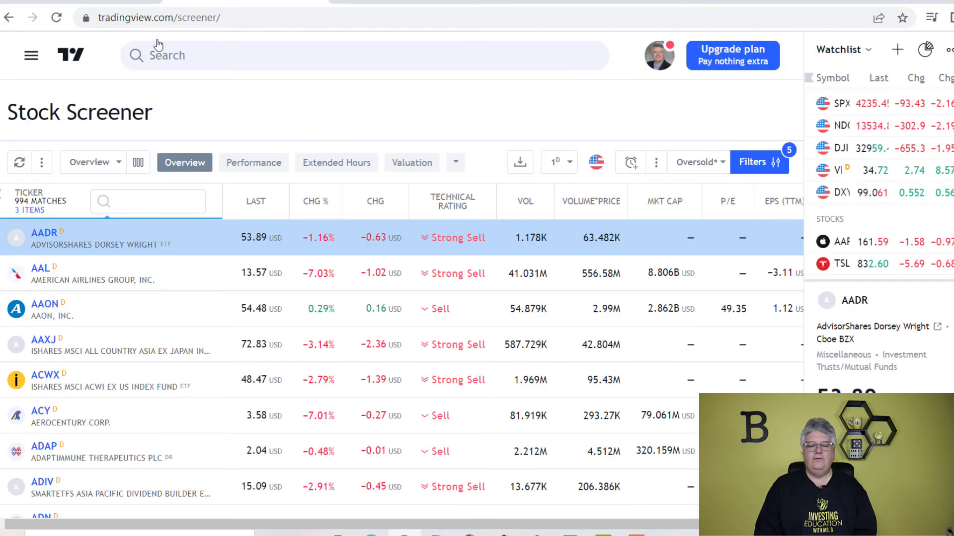
click(735, 4)
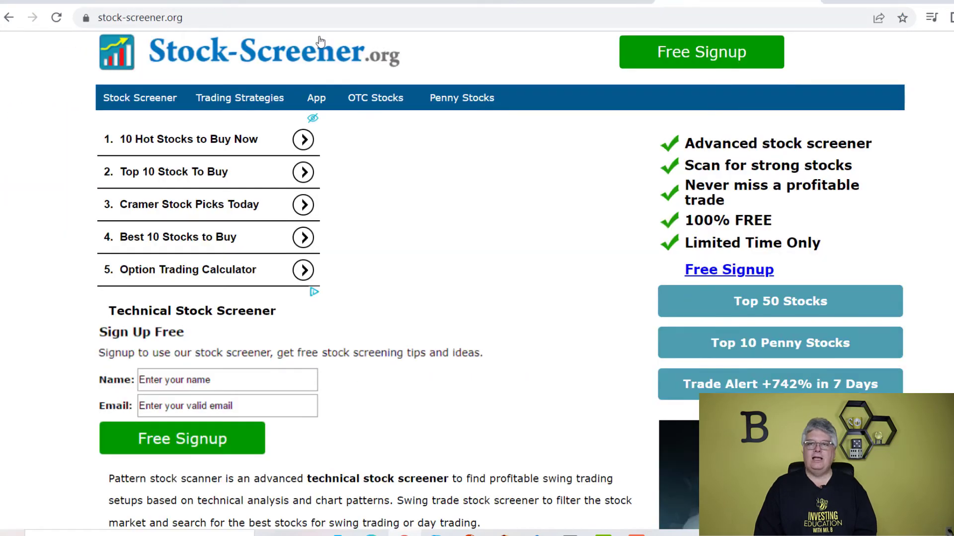